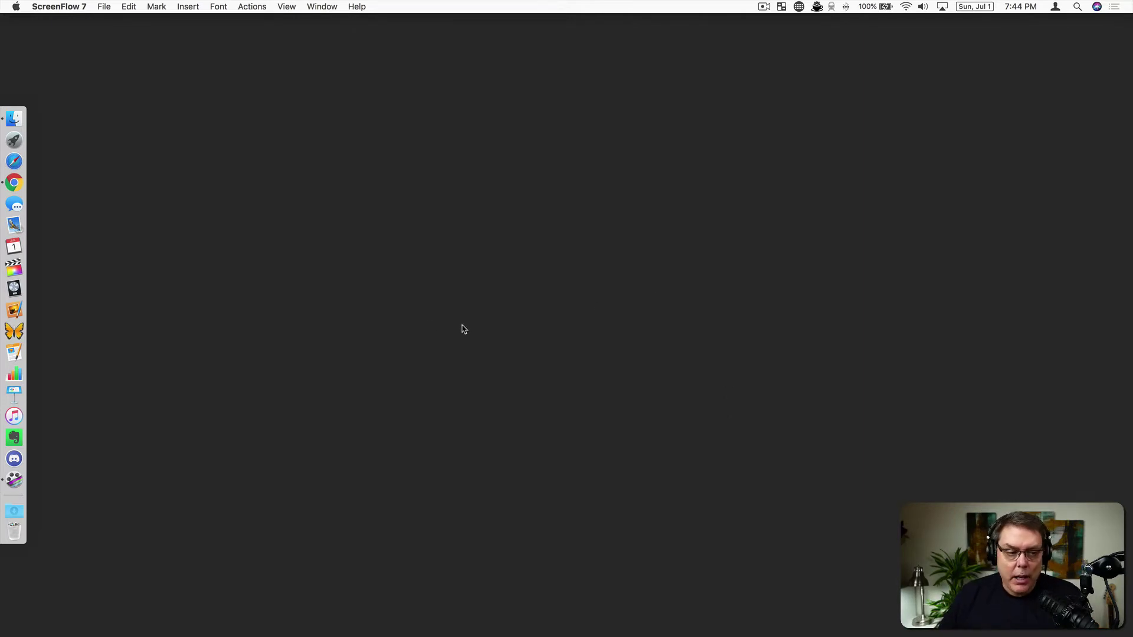
- Open the rogueamoeba.com website in Chrome
{"action": "left_click", "coordinate": [14, 183]}
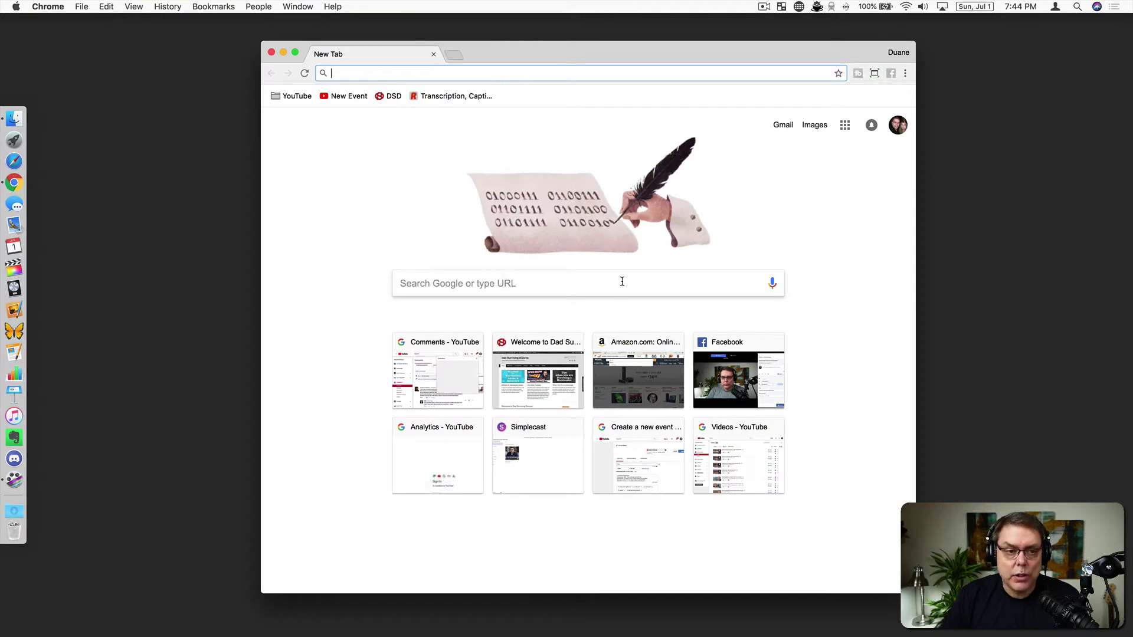
{"action": "type", "text": "rogueamoeba.com"}
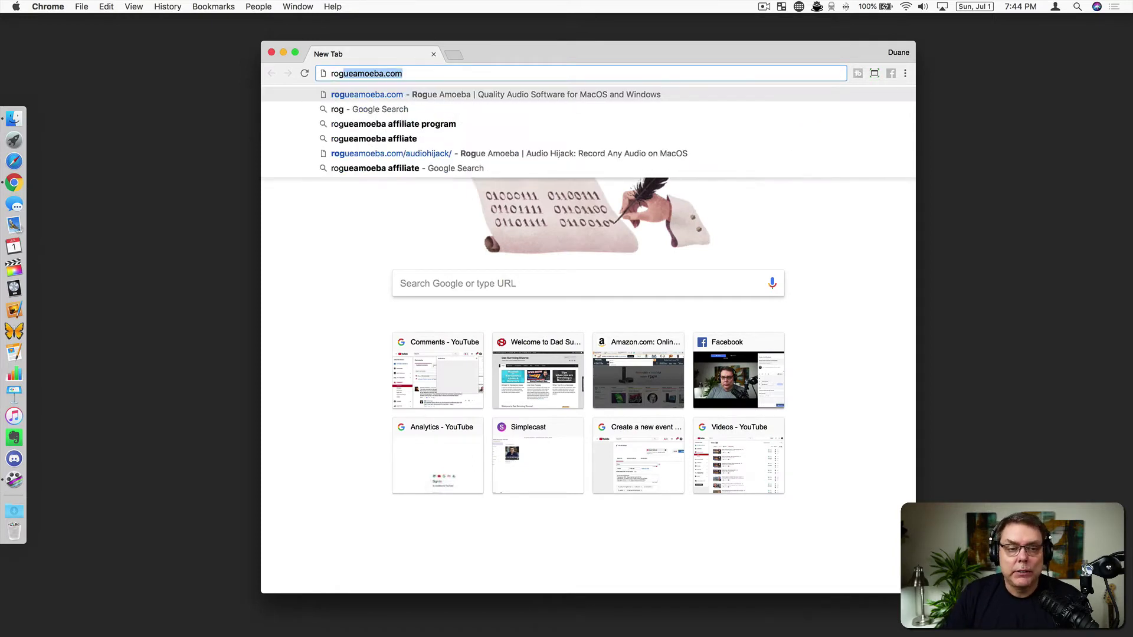
{"action": "key", "text": "Return"}
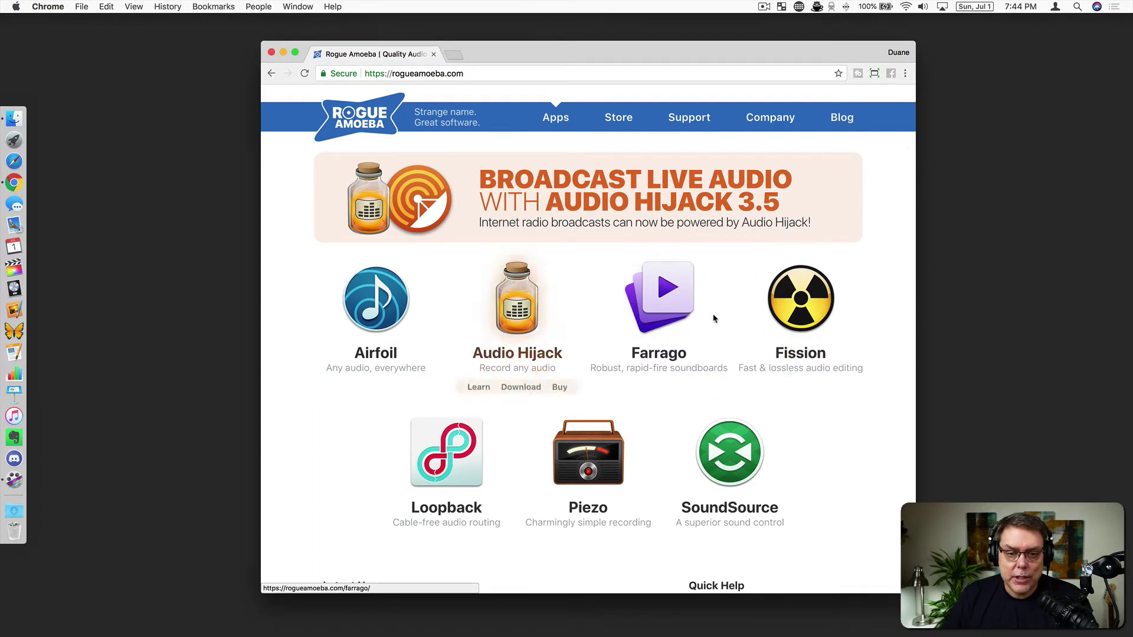
- Go to the Audio Hijack product page and scroll down to its purchase section
{"action": "mouse_move", "coordinate": [713, 316]}
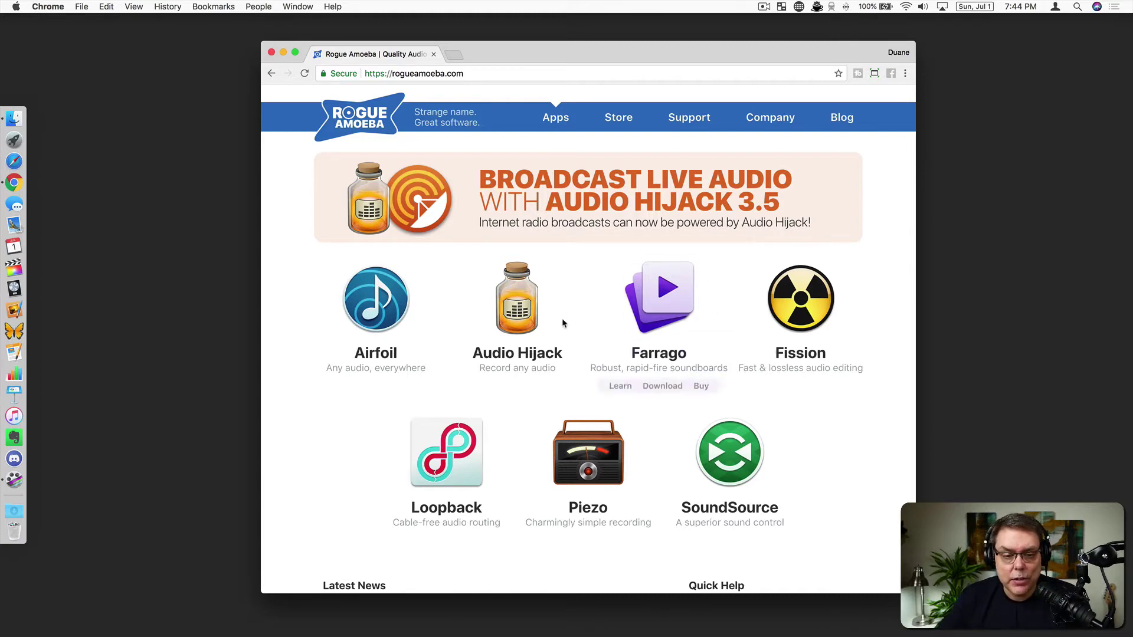
{"action": "mouse_move", "coordinate": [525, 311]}
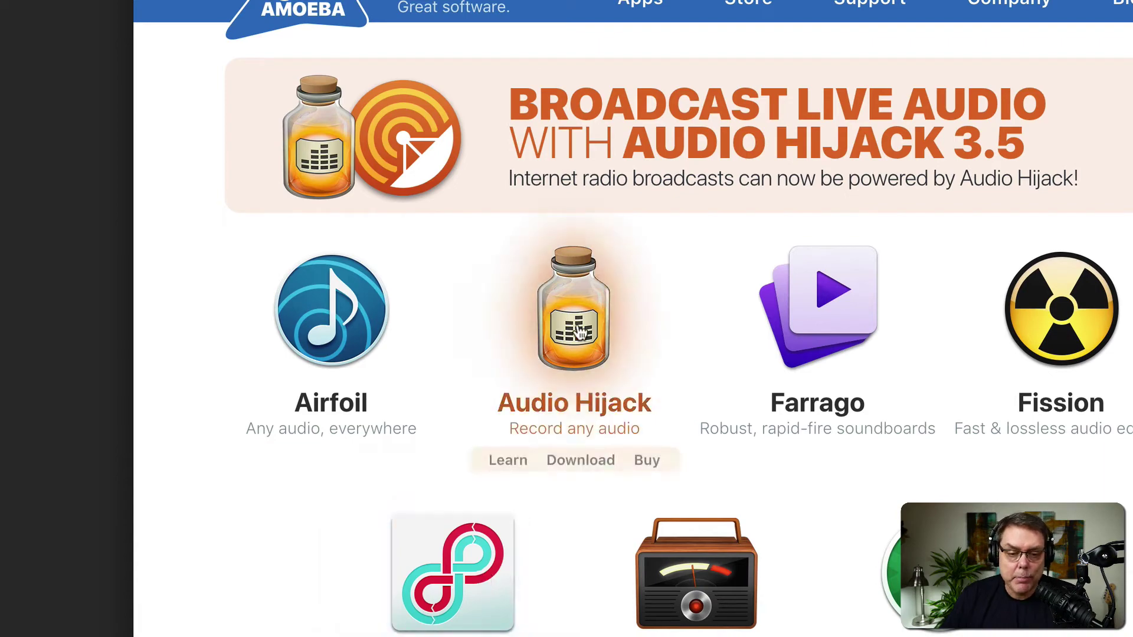
{"action": "left_click", "coordinate": [574, 318]}
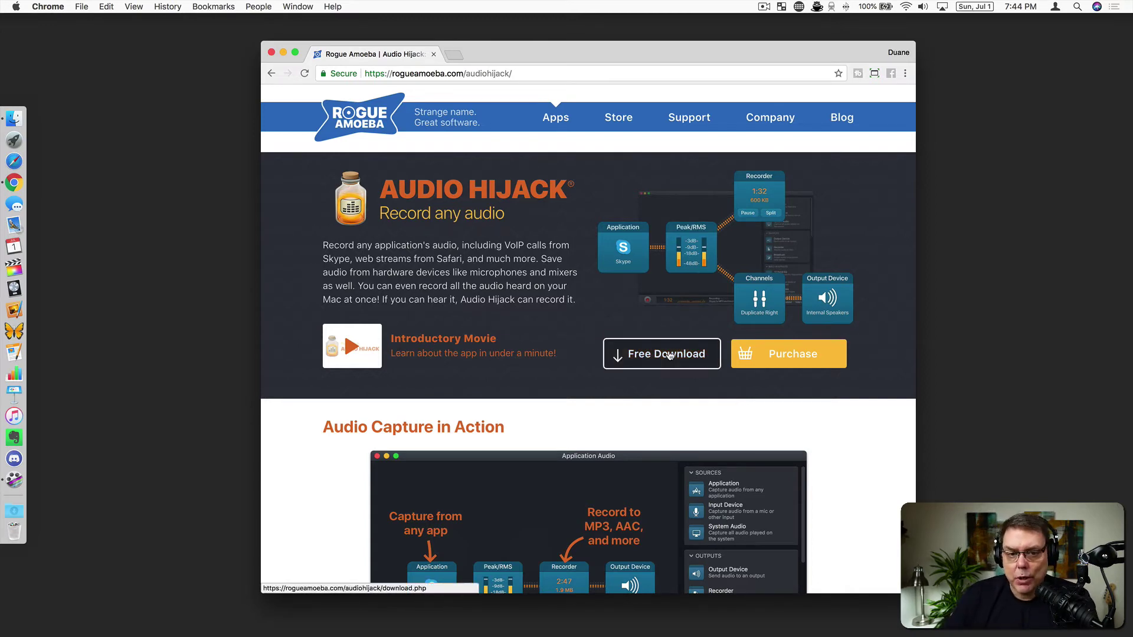
{"action": "scroll", "coordinate": [670, 355], "scroll_direction": "down", "scroll_amount": 5}
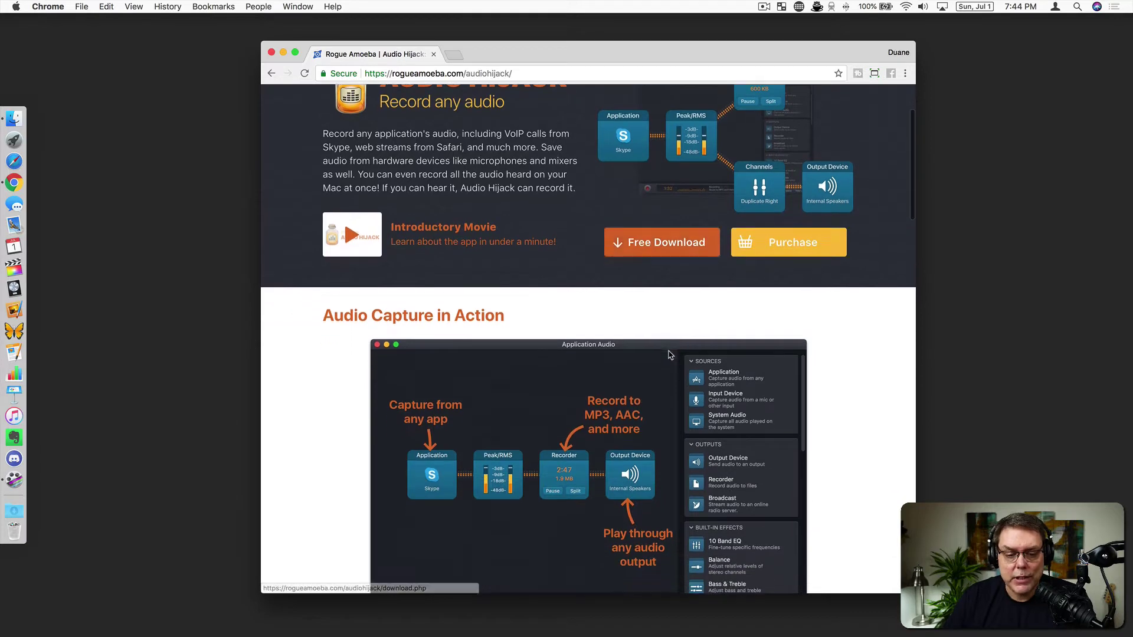
{"action": "scroll", "coordinate": [670, 354], "scroll_direction": "down", "scroll_amount": 2}
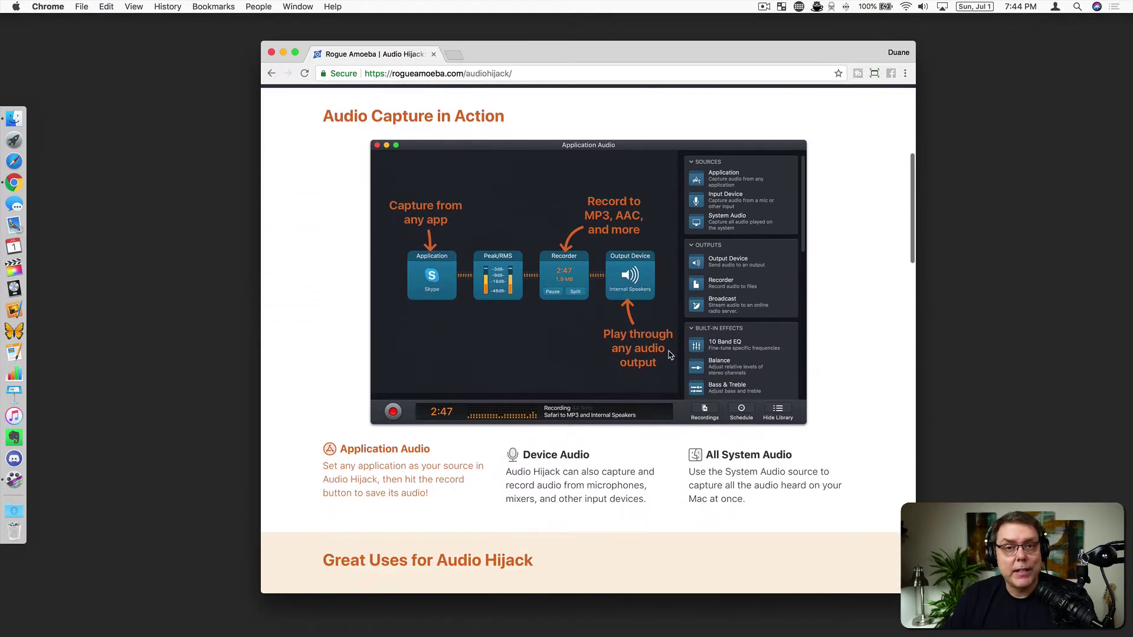
{"action": "scroll", "coordinate": [670, 355], "scroll_direction": "down", "scroll_amount": 13}
{"action": "scroll", "coordinate": [668, 355], "scroll_direction": "down", "scroll_amount": 12}
- Open the Purchase Audio Hijack page and review the $59 license and the $70, $130 and $175 bundles
{"action": "left_click", "coordinate": [658, 328]}
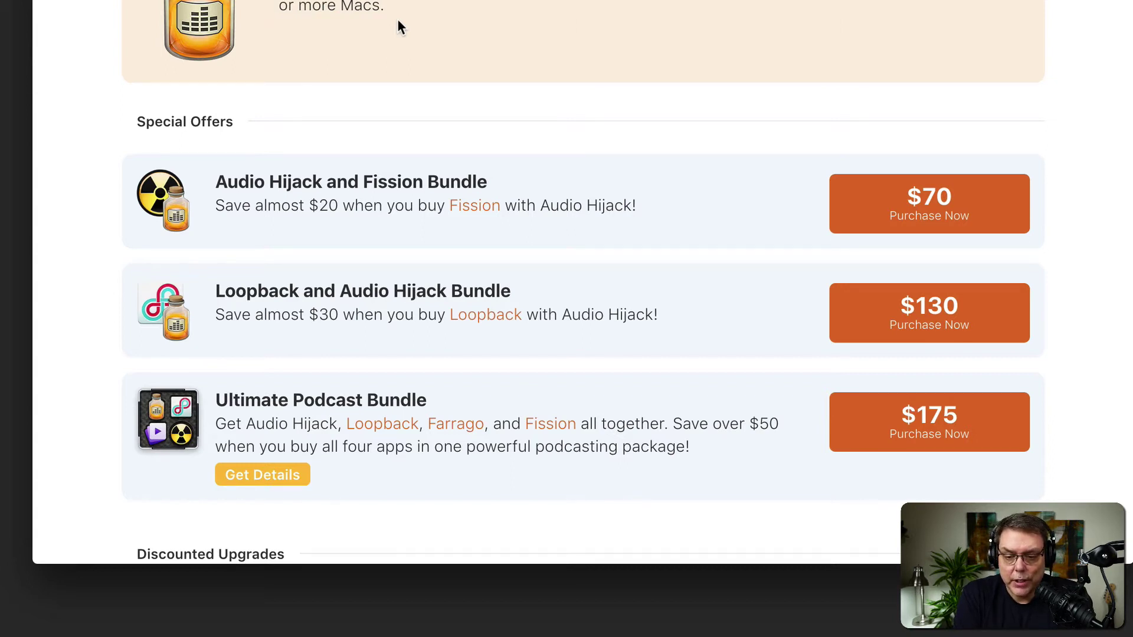
{"action": "left_click", "coordinate": [946, 329]}
{"action": "scroll", "coordinate": [430, 450], "scroll_direction": "down", "scroll_amount": 5}
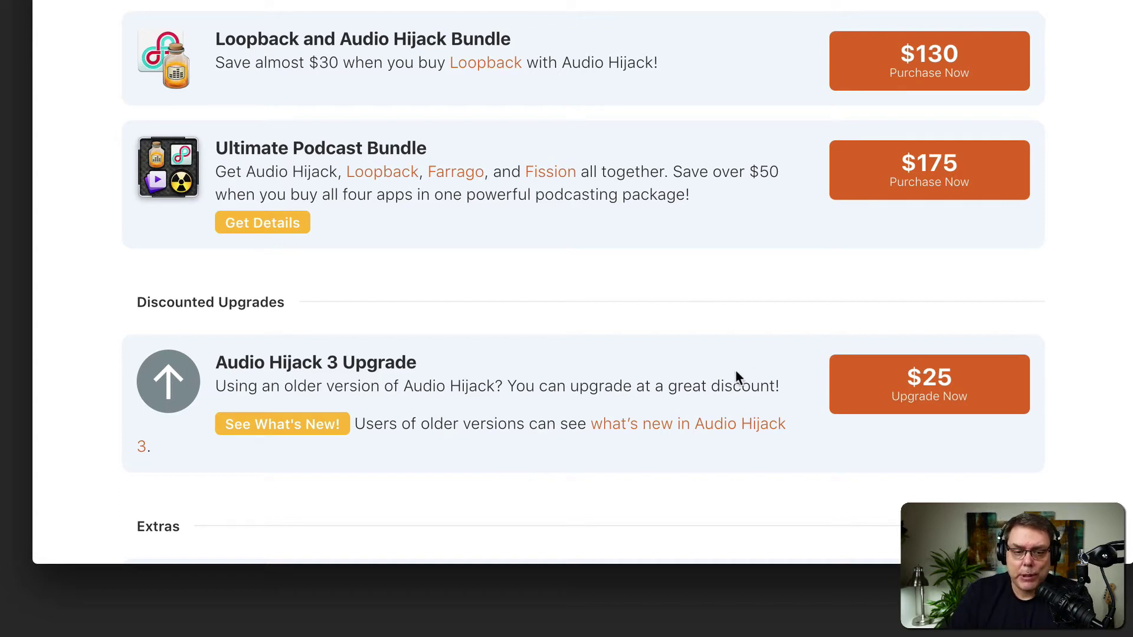
{"action": "scroll", "coordinate": [607, 119], "scroll_direction": "up", "scroll_amount": 3}
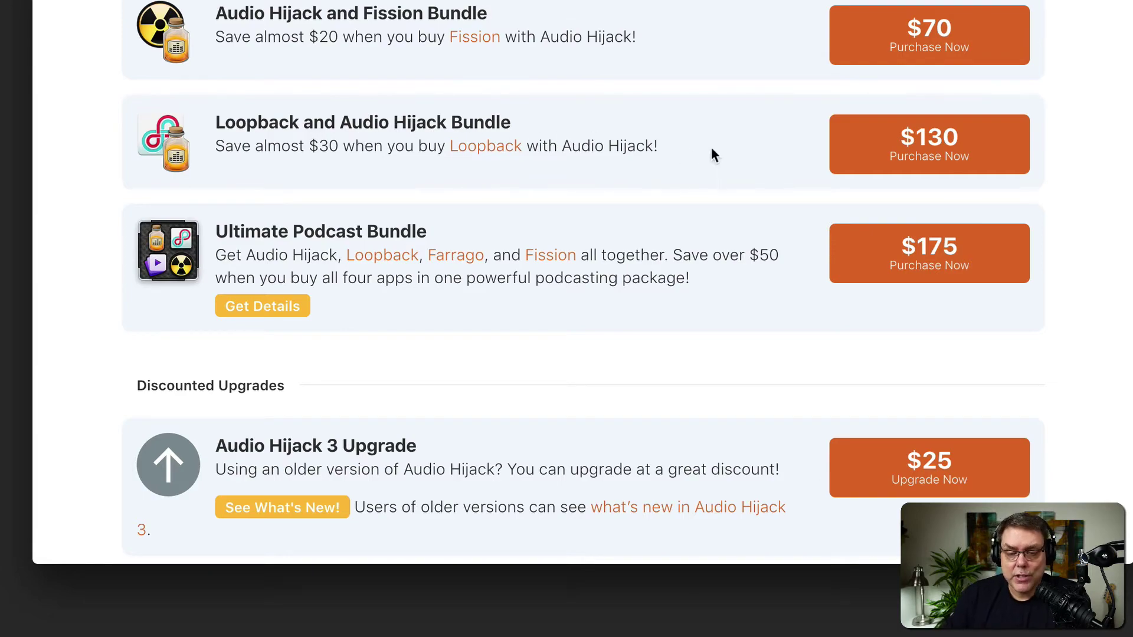
{"action": "scroll", "coordinate": [714, 154], "scroll_direction": "up", "scroll_amount": 3}
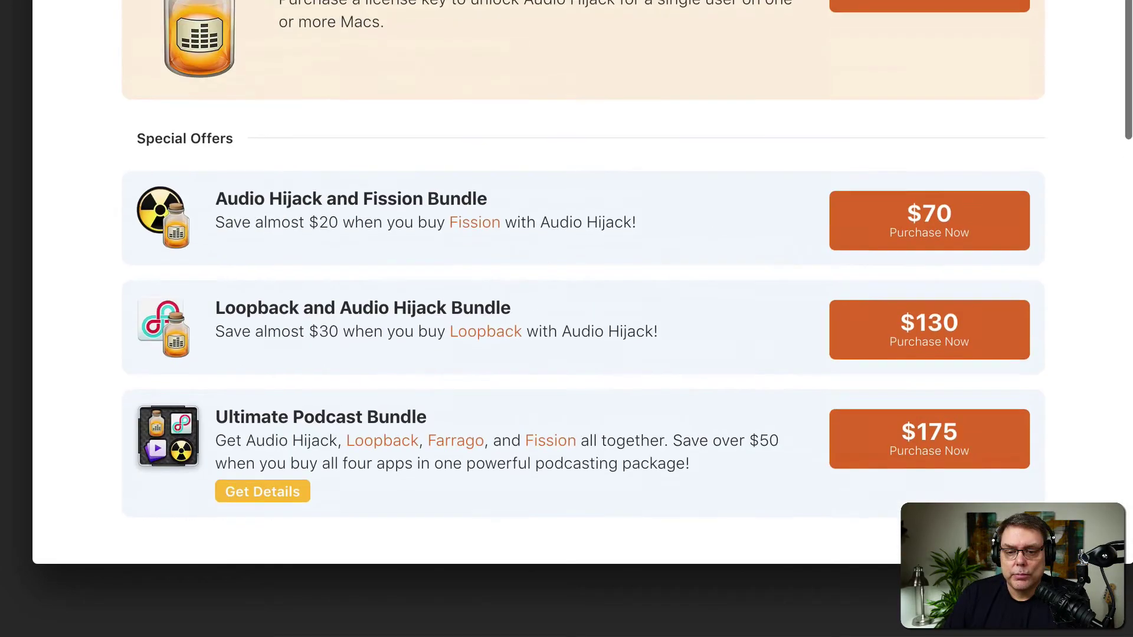
{"action": "scroll", "coordinate": [583, 283], "scroll_direction": "down", "scroll_amount": 1}
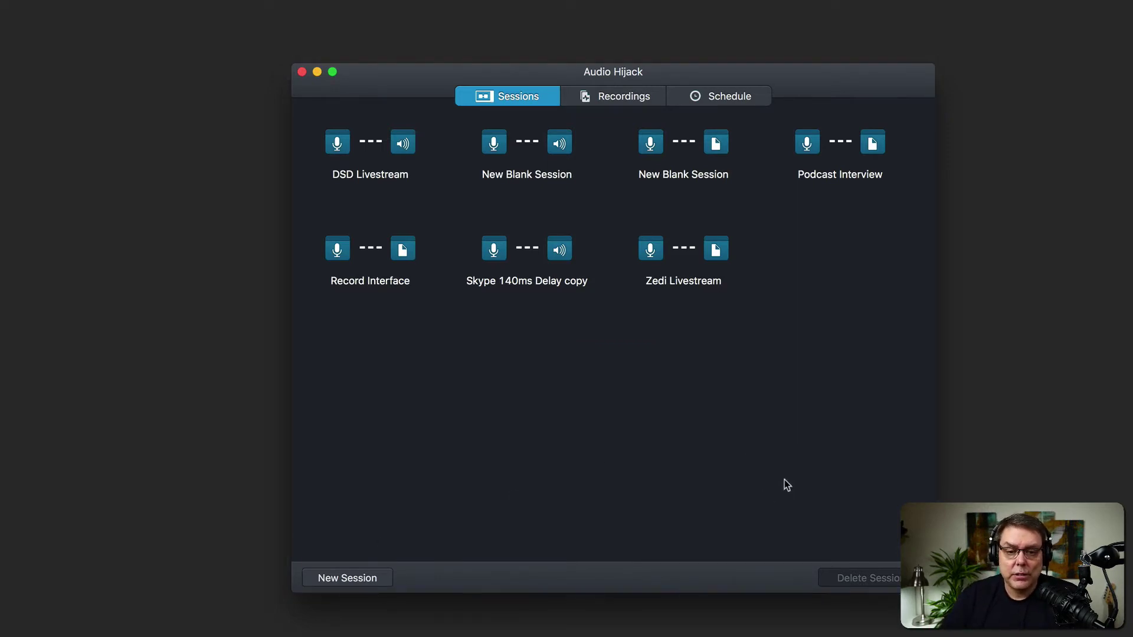
- Create a New Blank Session from the Template Chooser, then move its window up and enlarge it
{"action": "left_click", "coordinate": [328, 581]}
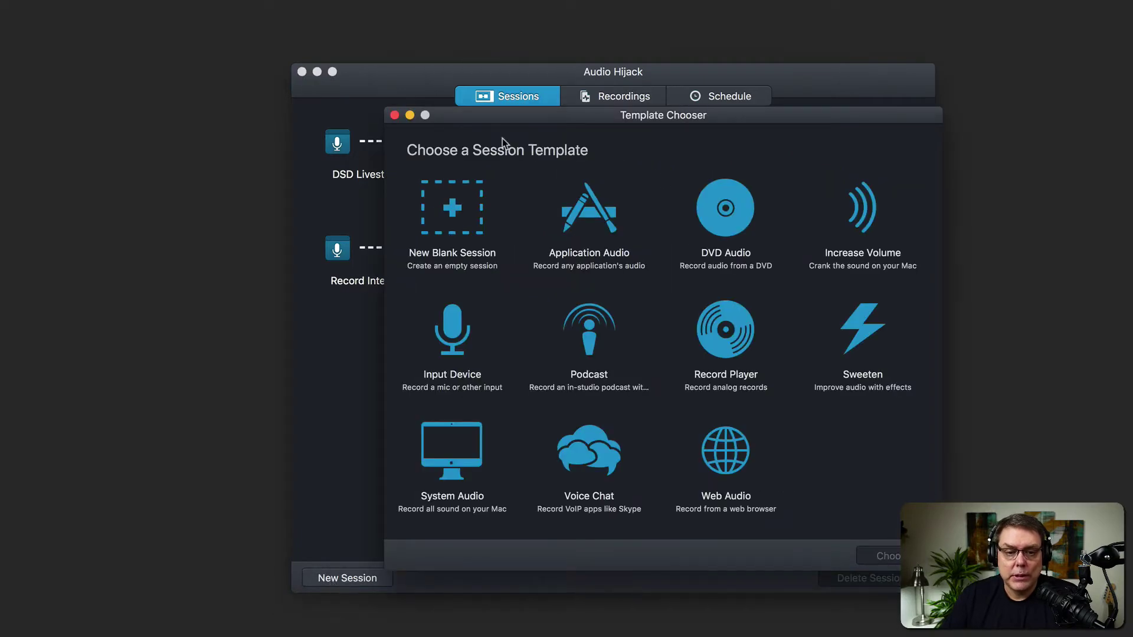
{"action": "double_click", "coordinate": [442, 210]}
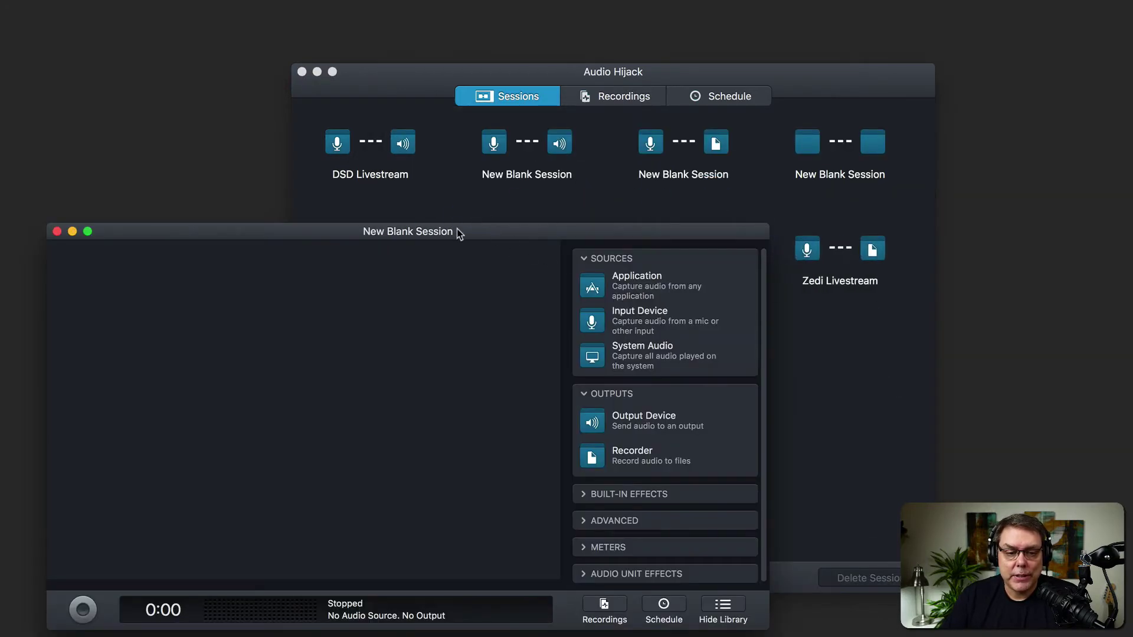
{"action": "left_click_drag", "start_coordinate": [458, 230], "coordinate": [595, 19]}
{"action": "left_click_drag", "start_coordinate": [903, 414], "coordinate": [1107, 636]}
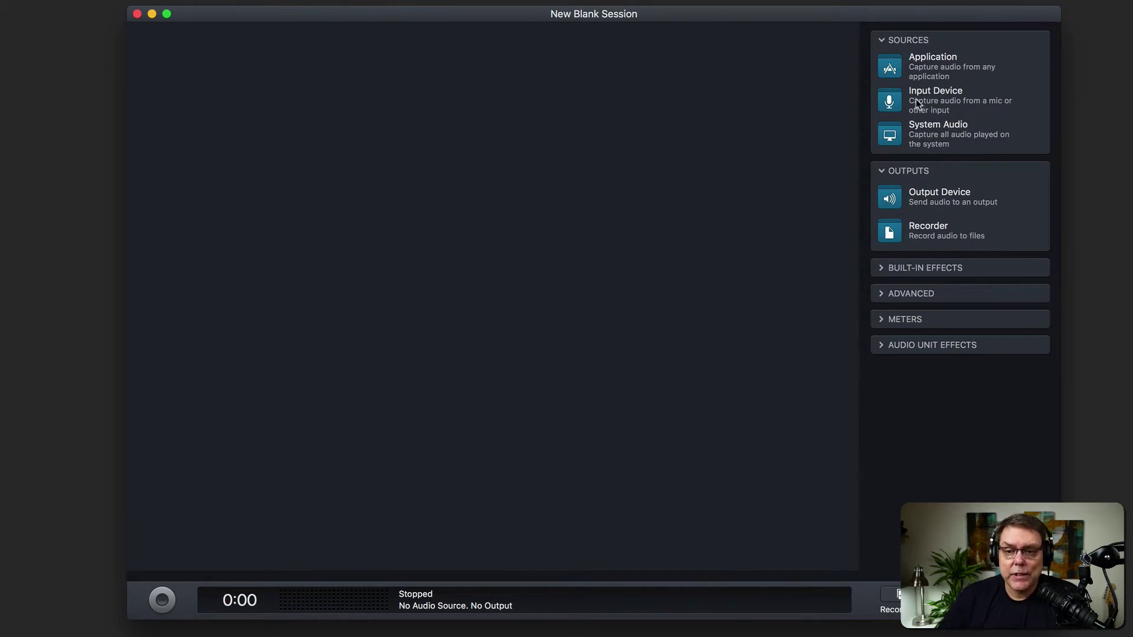
- Add an Input Device block using ZEDi10, with Left and Right Channel both set to 1
{"action": "left_click_drag", "start_coordinate": [889, 100], "coordinate": [230, 125]}
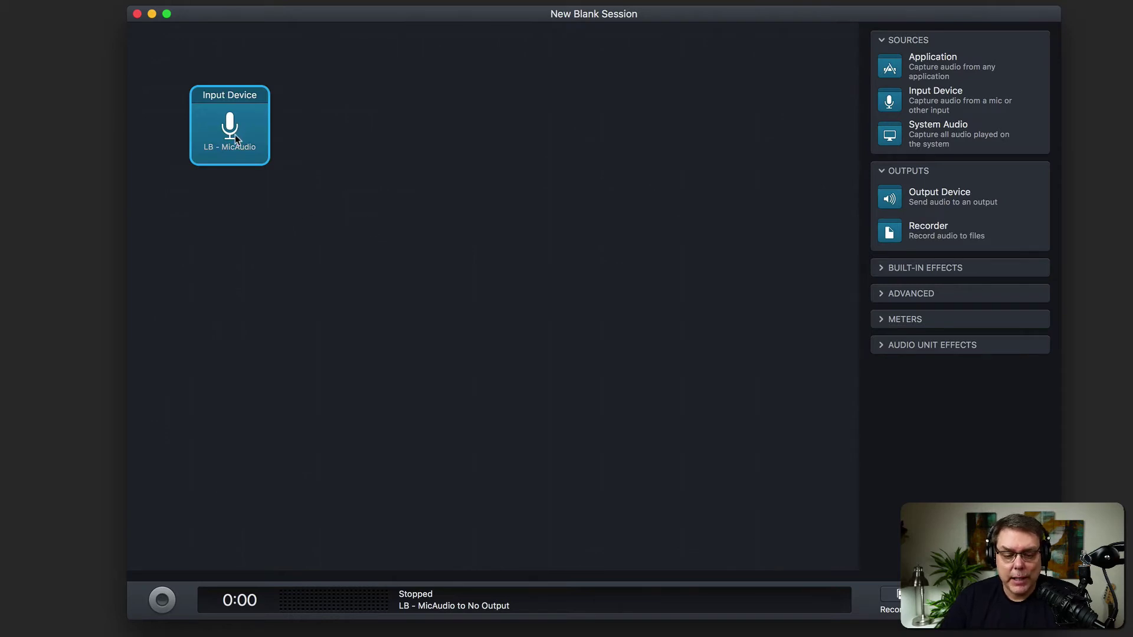
{"action": "left_click", "coordinate": [232, 103]}
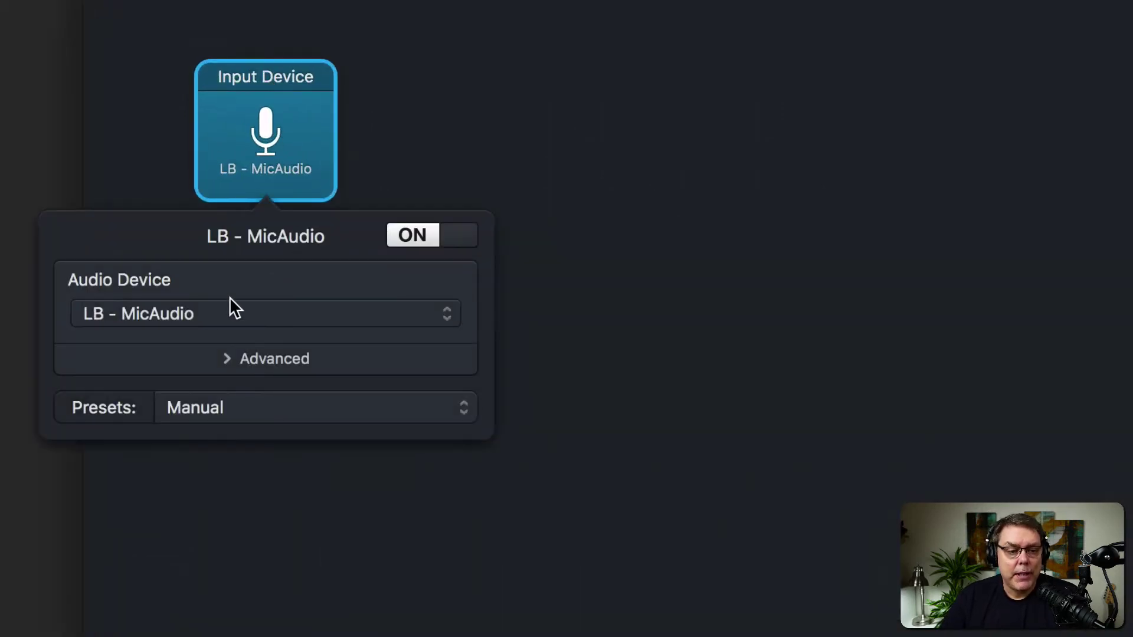
{"action": "left_click", "coordinate": [196, 313]}
{"action": "left_click", "coordinate": [221, 269]}
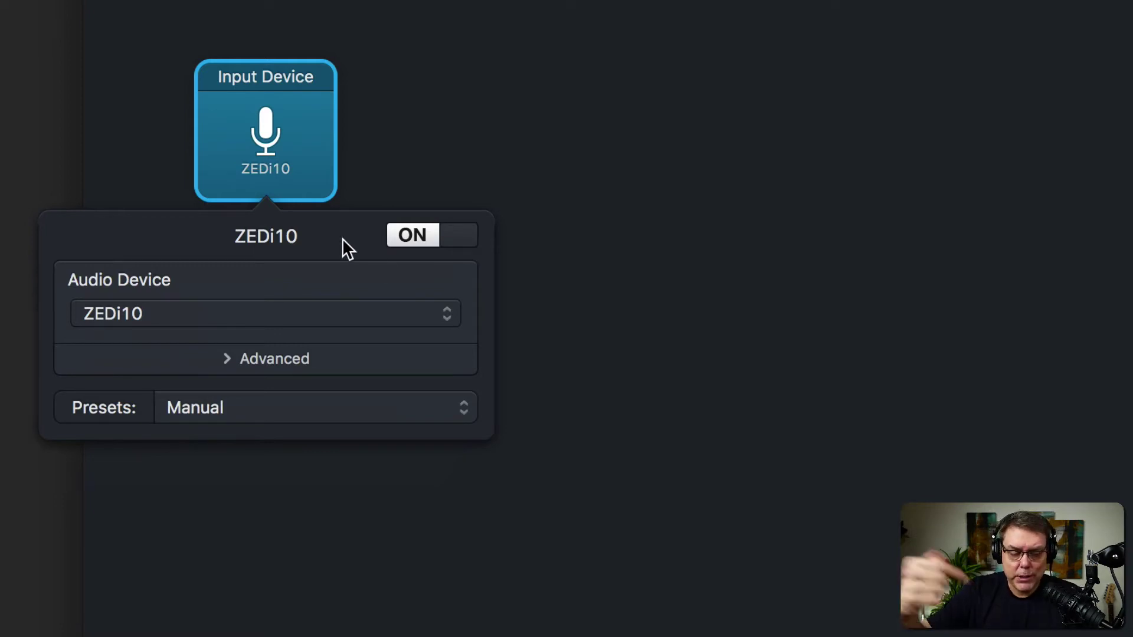
{"action": "left_click", "coordinate": [279, 376]}
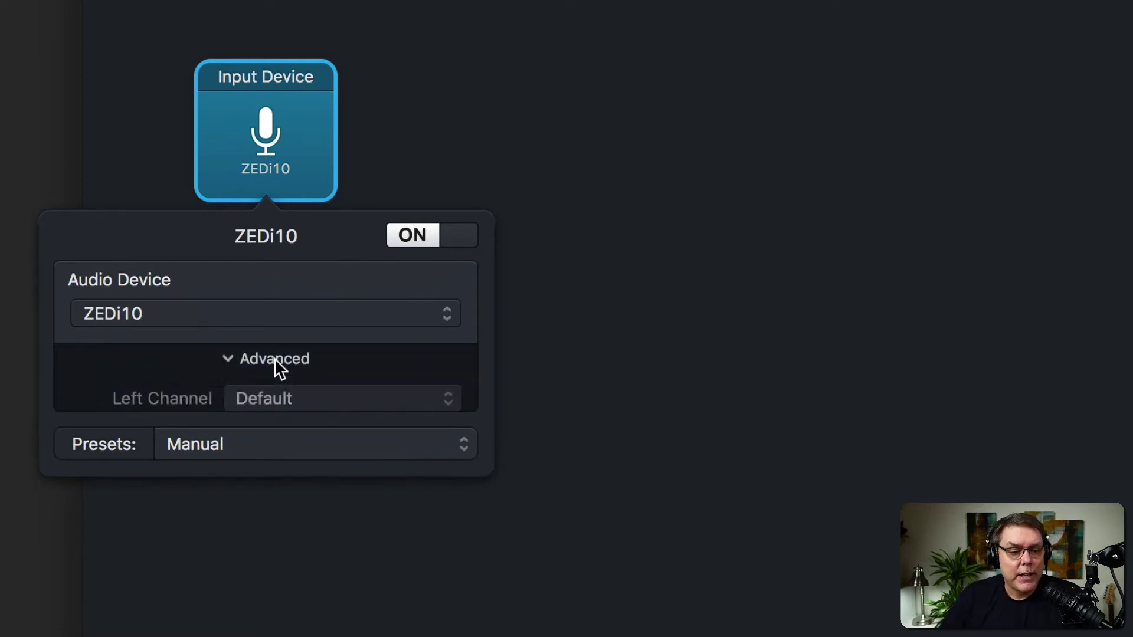
{"action": "left_click", "coordinate": [298, 401]}
{"action": "key", "text": "Escape"}
{"action": "left_click", "coordinate": [302, 442]}
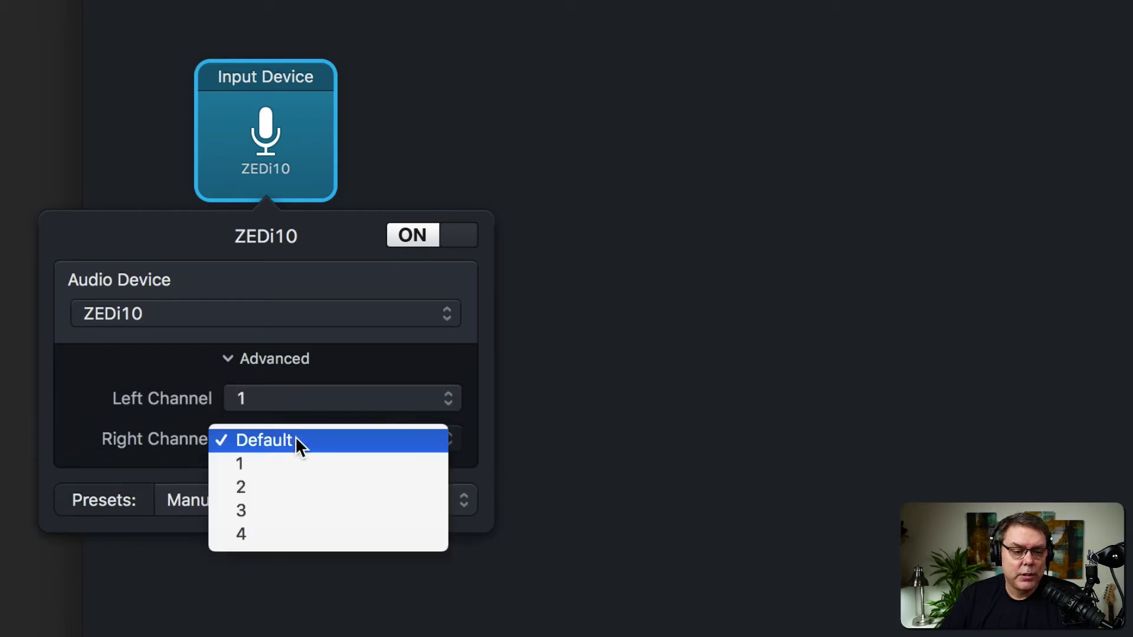
{"action": "left_click", "coordinate": [292, 458]}
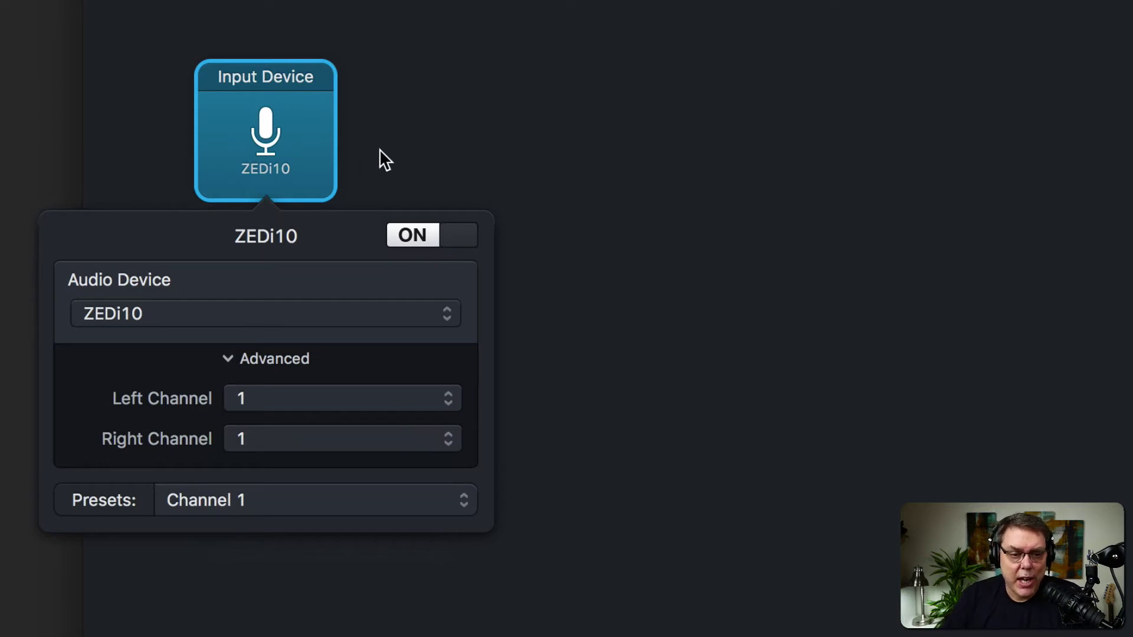
{"action": "left_click", "coordinate": [494, 139]}
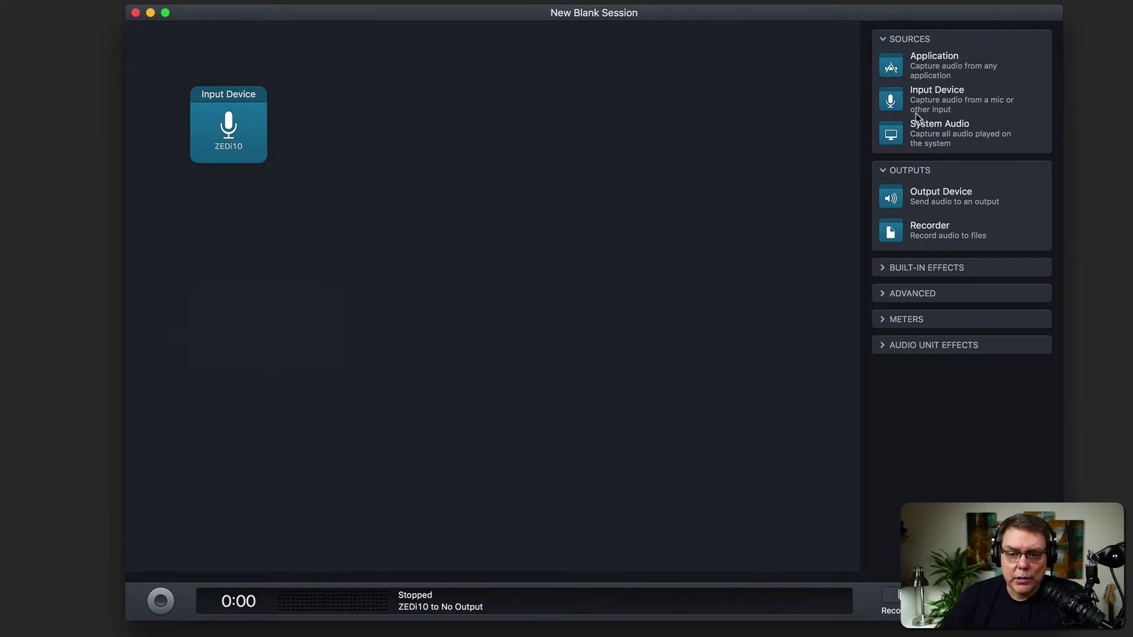
- Drag the Sync effect from Built-in Effects > Advanced onto the canvas after the ZEDi10 input
{"action": "left_click", "coordinate": [927, 268]}
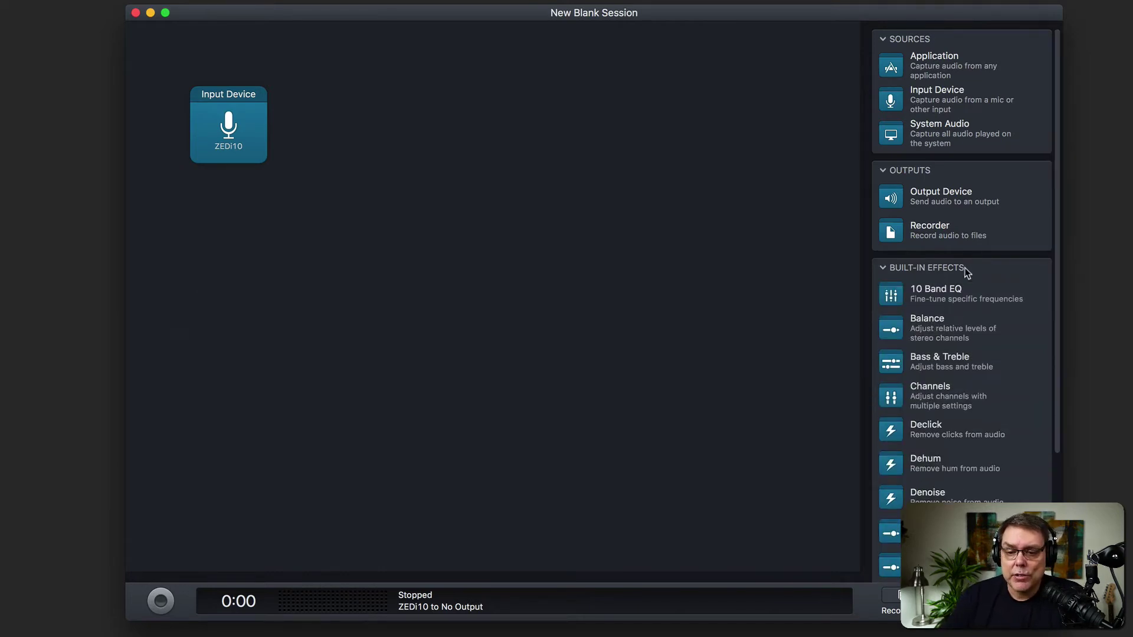
{"action": "scroll", "coordinate": [964, 307], "scroll_direction": "down", "scroll_amount": 3}
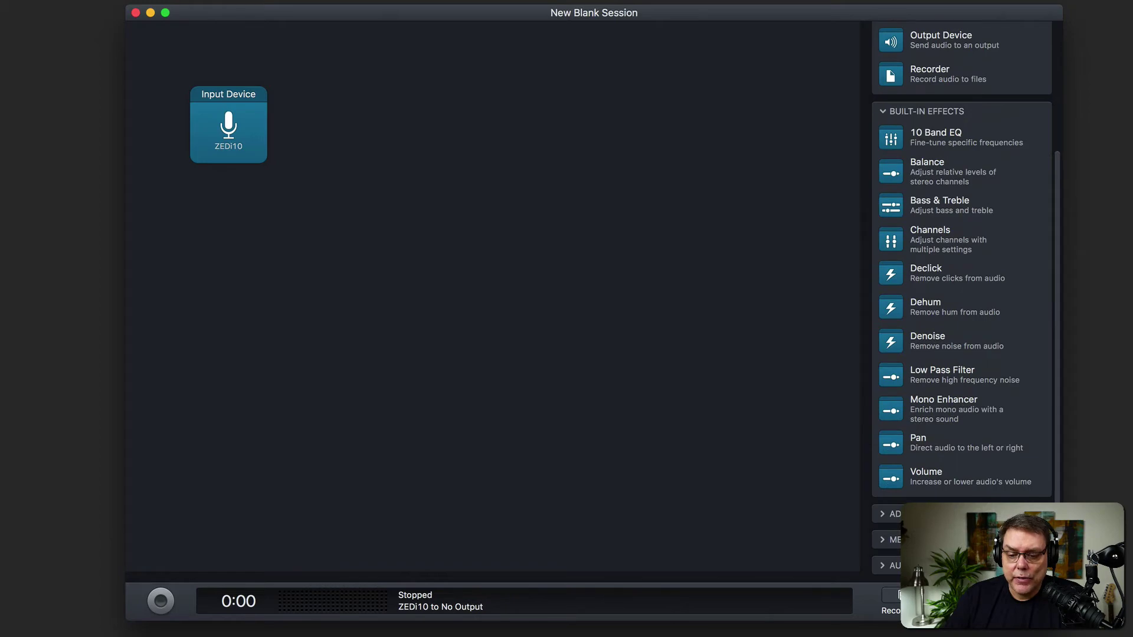
{"action": "left_click", "coordinate": [917, 514]}
{"action": "scroll", "coordinate": [916, 516], "scroll_direction": "down", "scroll_amount": 3}
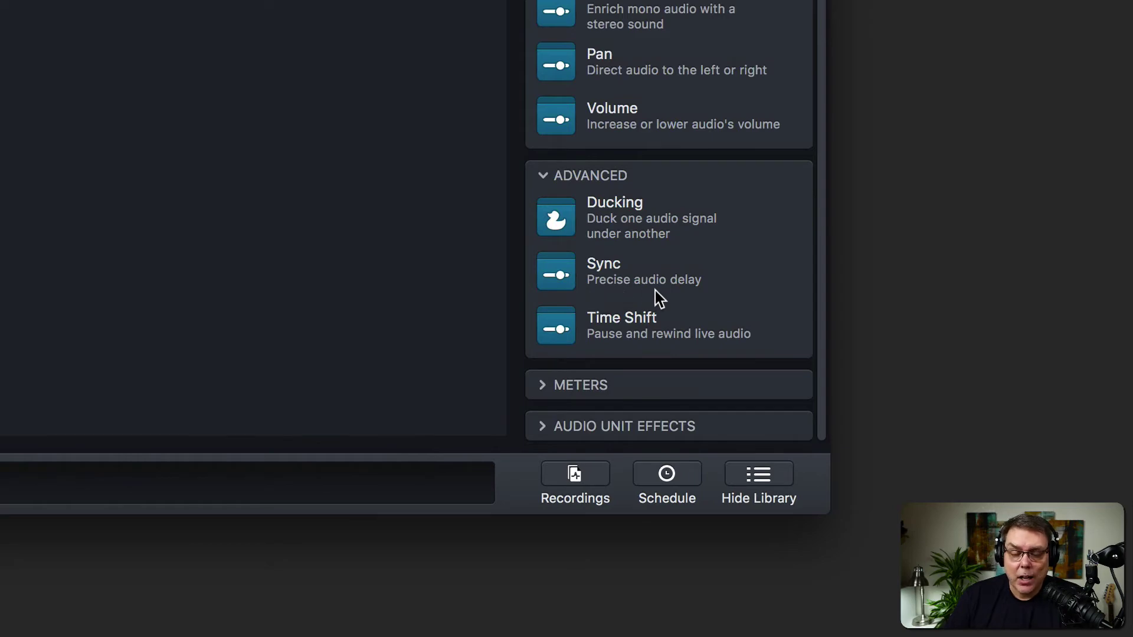
{"action": "left_click_drag", "start_coordinate": [614, 270], "coordinate": [333, 129]}
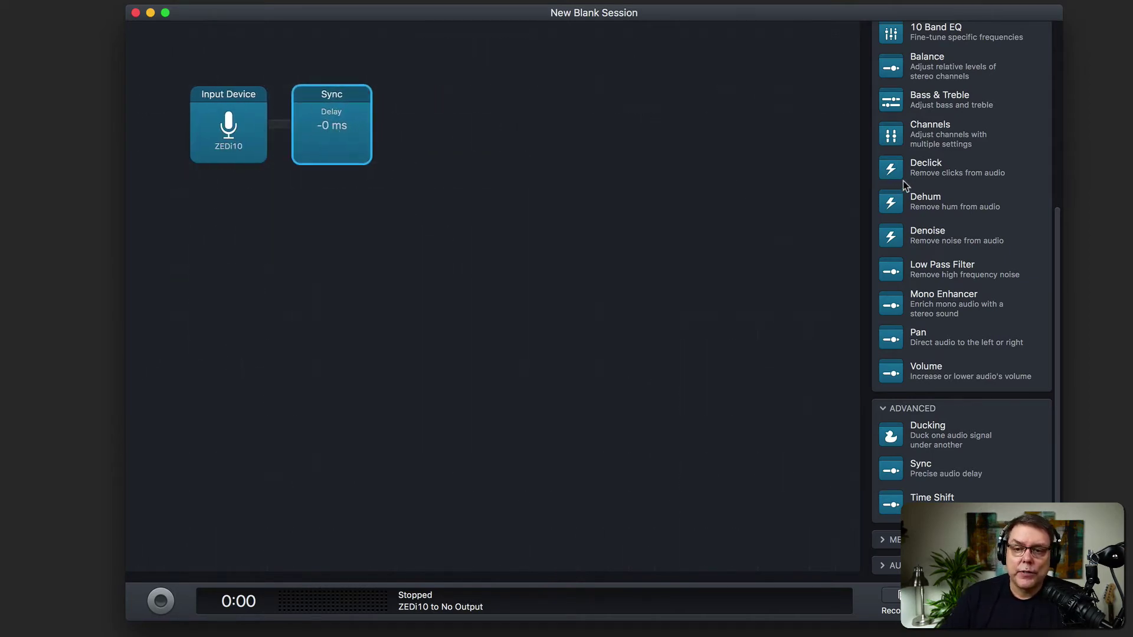
{"action": "scroll", "coordinate": [903, 62], "scroll_direction": "up", "scroll_amount": 5}
- Add a second Input Device using ZEDi10, with Left and Right Channel both set to 2
{"action": "left_click_drag", "start_coordinate": [893, 106], "coordinate": [223, 279]}
{"action": "left_click", "coordinate": [218, 262]}
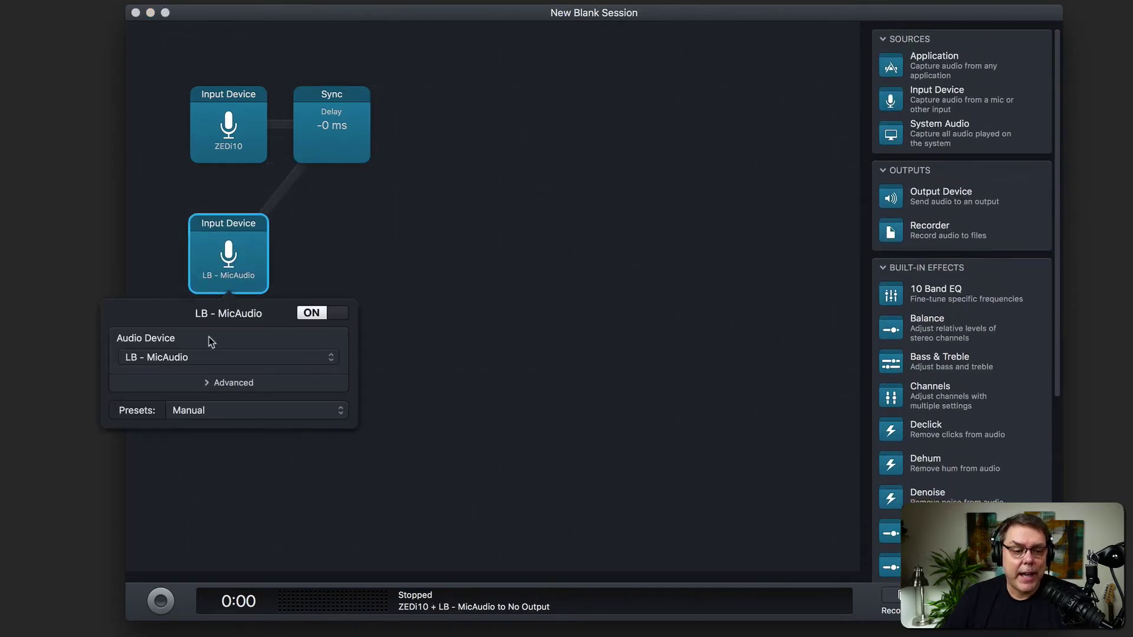
{"action": "left_click", "coordinate": [181, 359]}
{"action": "left_click", "coordinate": [171, 332]}
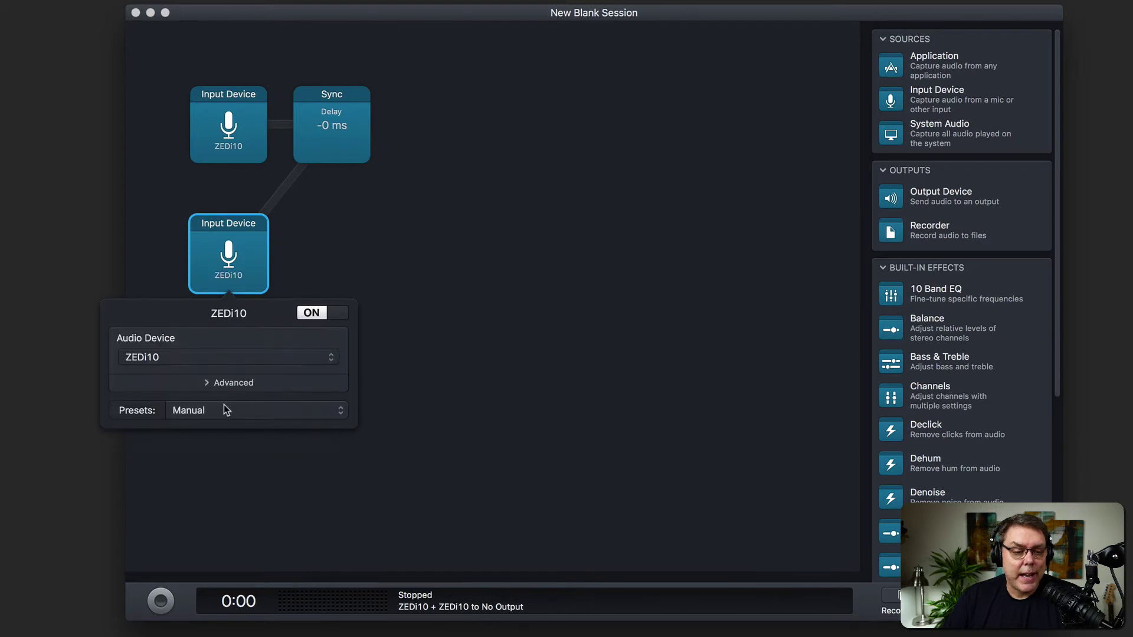
{"action": "left_click", "coordinate": [234, 382]}
{"action": "left_click", "coordinate": [234, 406]}
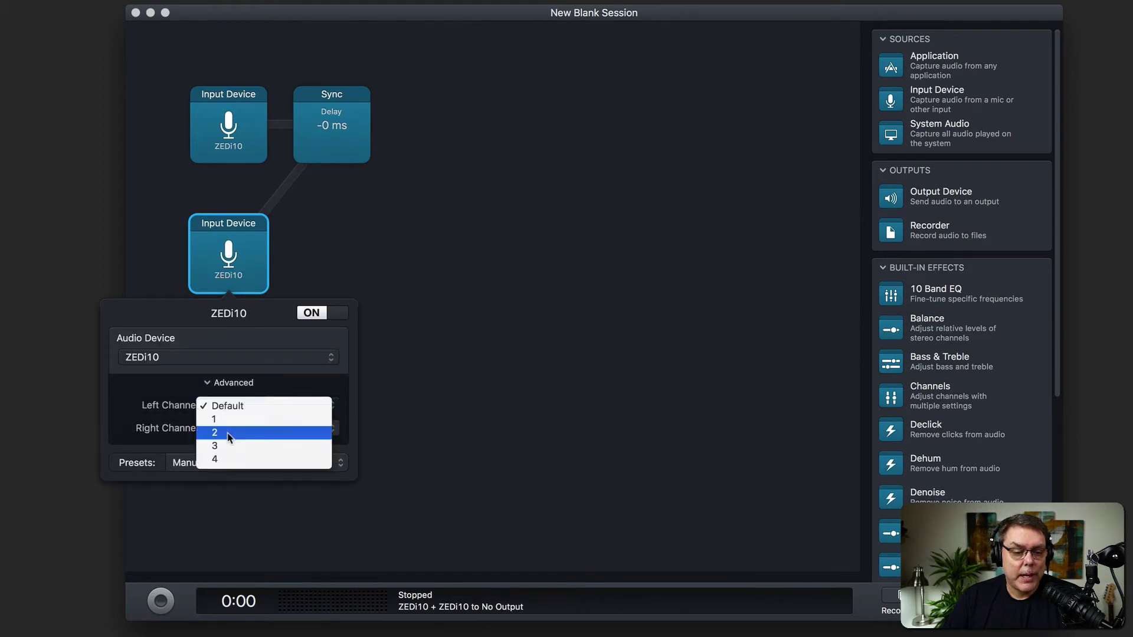
{"action": "left_click", "coordinate": [238, 432]}
{"action": "left_click", "coordinate": [240, 431]}
{"action": "left_click", "coordinate": [235, 456]}
- Close the device settings and move the blocks apart so the second input is unlinked from Sync
{"action": "left_click_drag", "start_coordinate": [165, 319], "coordinate": [236, 366]}
{"action": "left_click", "coordinate": [196, 364]}
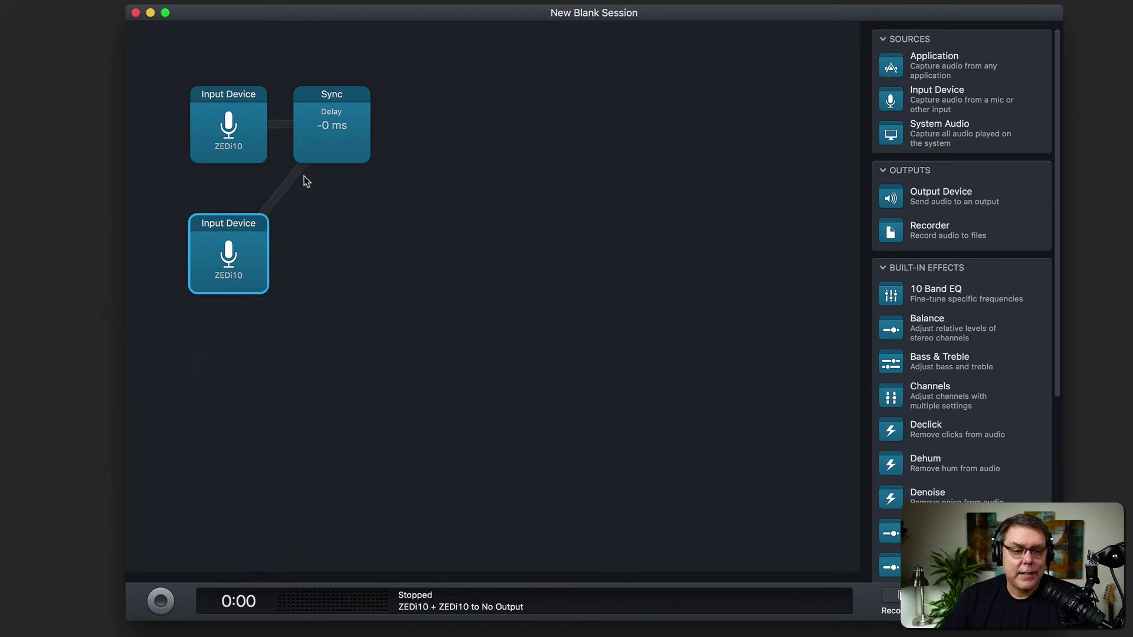
{"action": "left_click_drag", "start_coordinate": [328, 147], "coordinate": [384, 145]}
{"action": "left_click_drag", "start_coordinate": [236, 272], "coordinate": [233, 313]}
{"action": "mouse_move", "coordinate": [230, 361]}
{"action": "left_mouse_down"}
{"action": "mouse_move", "coordinate": [229, 401]}
{"action": "mouse_move", "coordinate": [226, 277]}
{"action": "mouse_move", "coordinate": [393, 270]}
{"action": "mouse_move", "coordinate": [529, 141]}
{"action": "mouse_move", "coordinate": [487, 133]}
{"action": "mouse_move", "coordinate": [349, 348]}
{"action": "mouse_move", "coordinate": [201, 273]}
{"action": "mouse_move", "coordinate": [201, 305]}
{"action": "mouse_move", "coordinate": [231, 350]}
{"action": "mouse_move", "coordinate": [230, 396]}
{"action": "mouse_move", "coordinate": [232, 372]}
{"action": "left_mouse_up"}
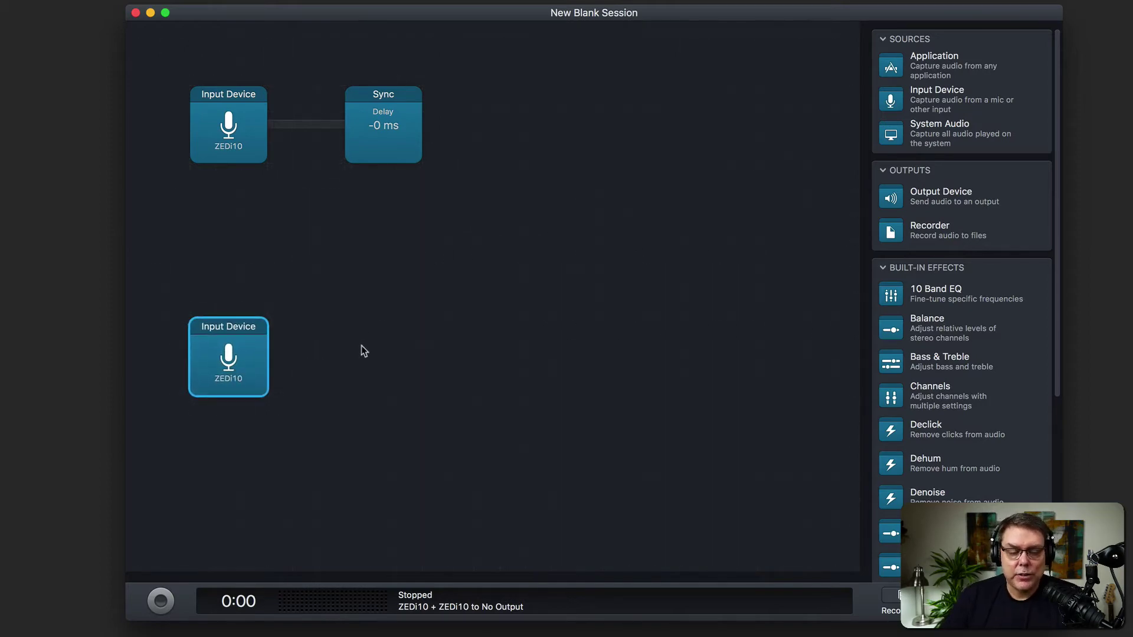
- Delete the lower Input Device block and place an Output Device to the right of Sync
{"action": "left_click", "coordinate": [230, 363]}
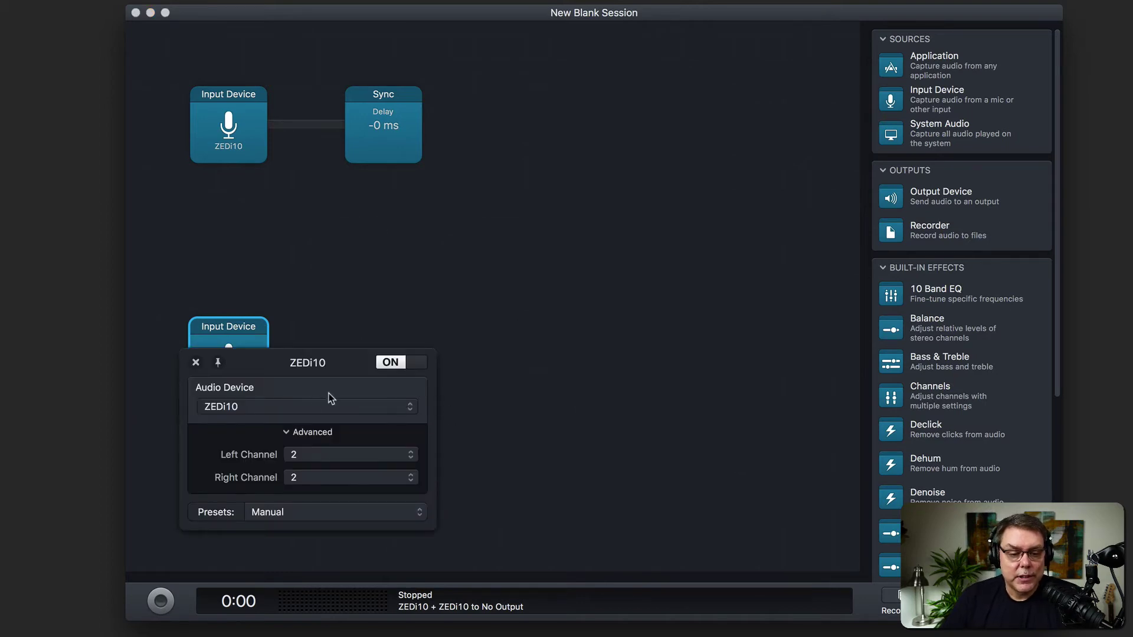
{"action": "left_click", "coordinate": [254, 362]}
{"action": "right_click", "coordinate": [242, 360]}
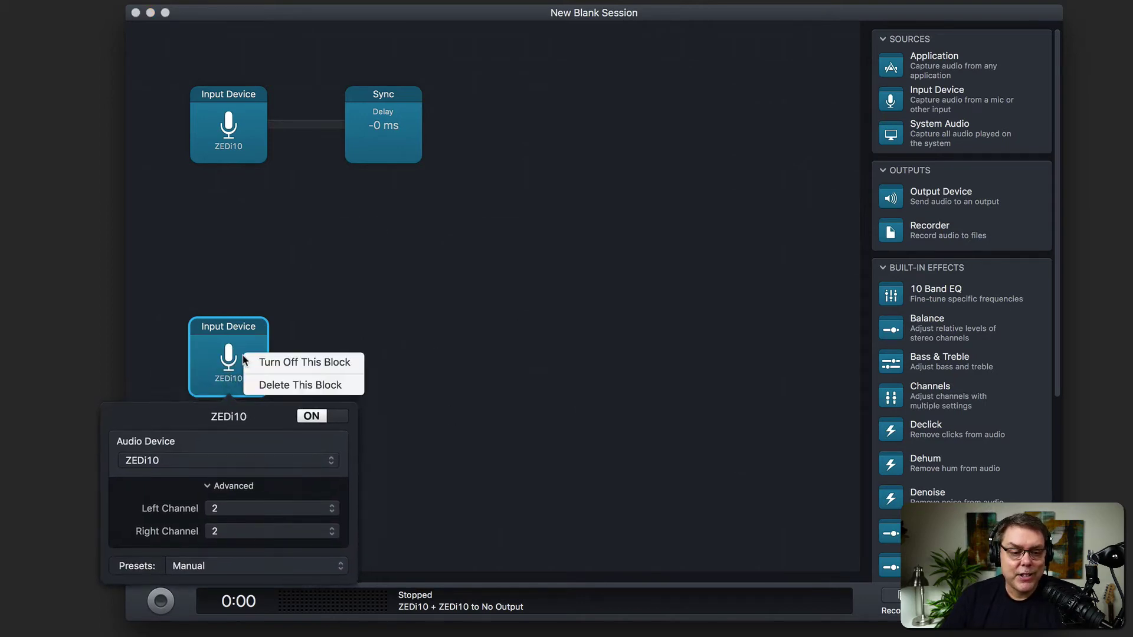
{"action": "left_click", "coordinate": [290, 384]}
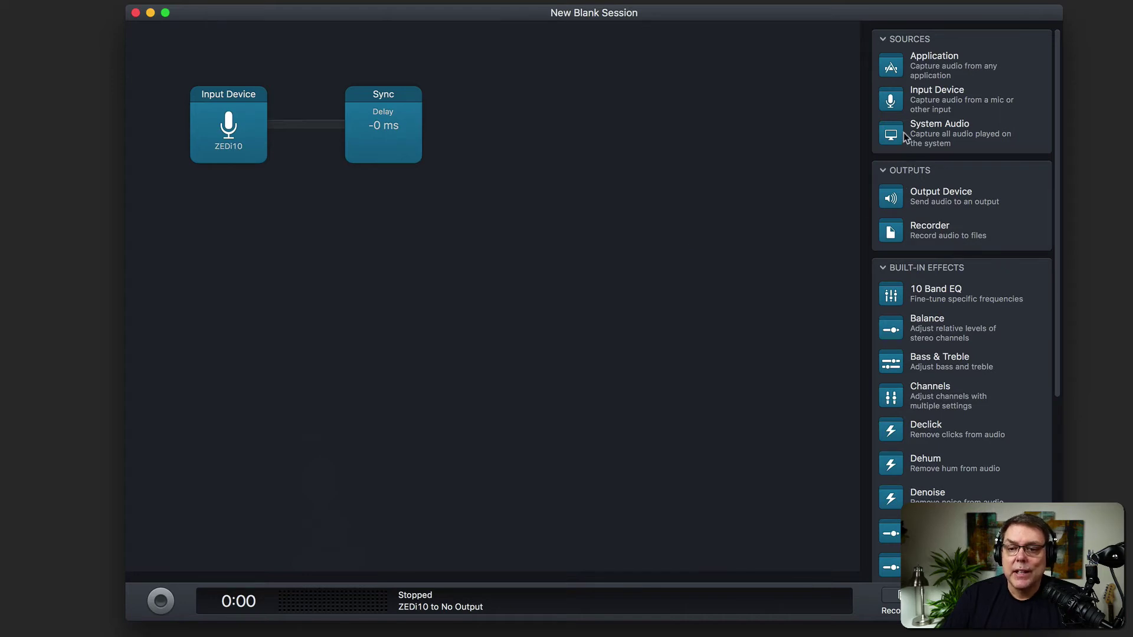
{"action": "left_click_drag", "start_coordinate": [896, 197], "coordinate": [514, 127]}
- Set the Output Device block's Audio Device to LB - MicAudio
{"action": "left_click", "coordinate": [516, 120]}
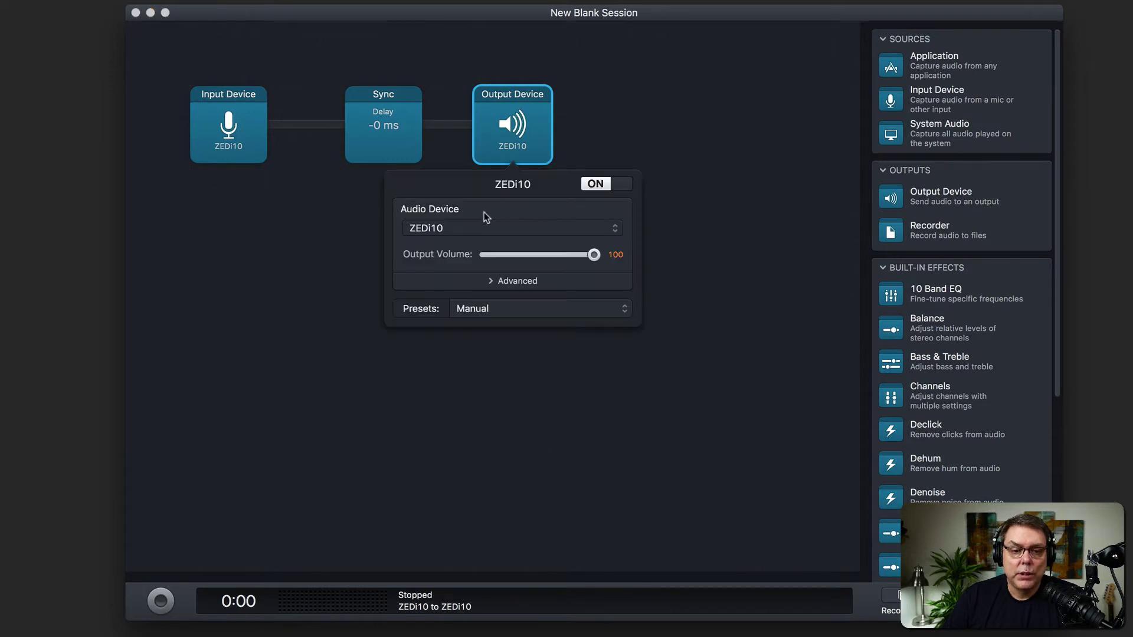
{"action": "left_click", "coordinate": [471, 227]}
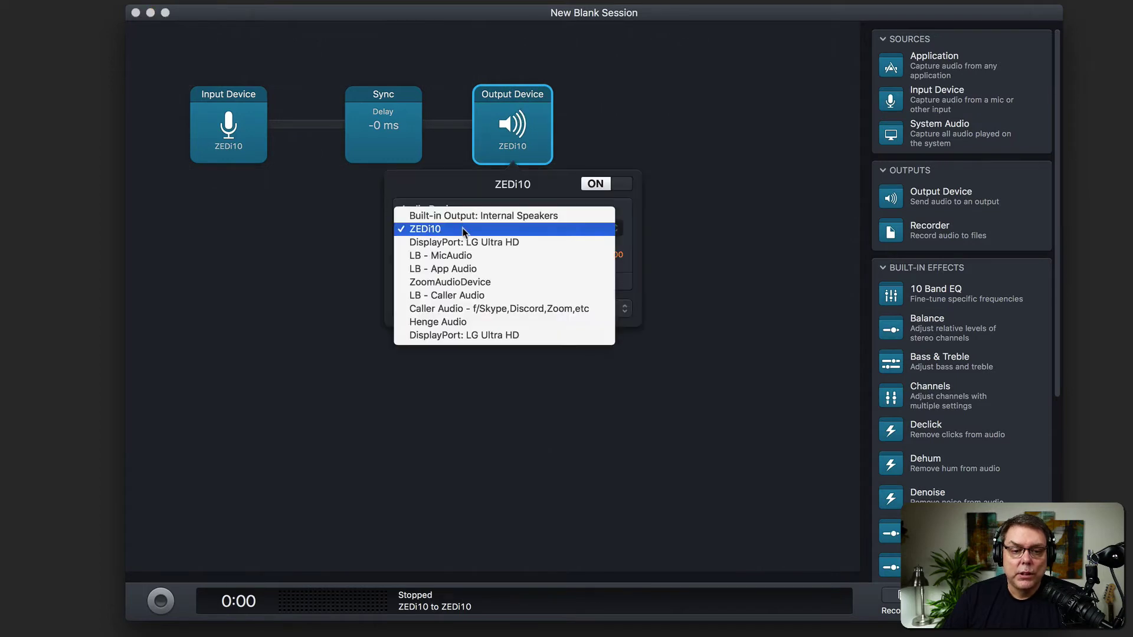
{"action": "left_click", "coordinate": [482, 257]}
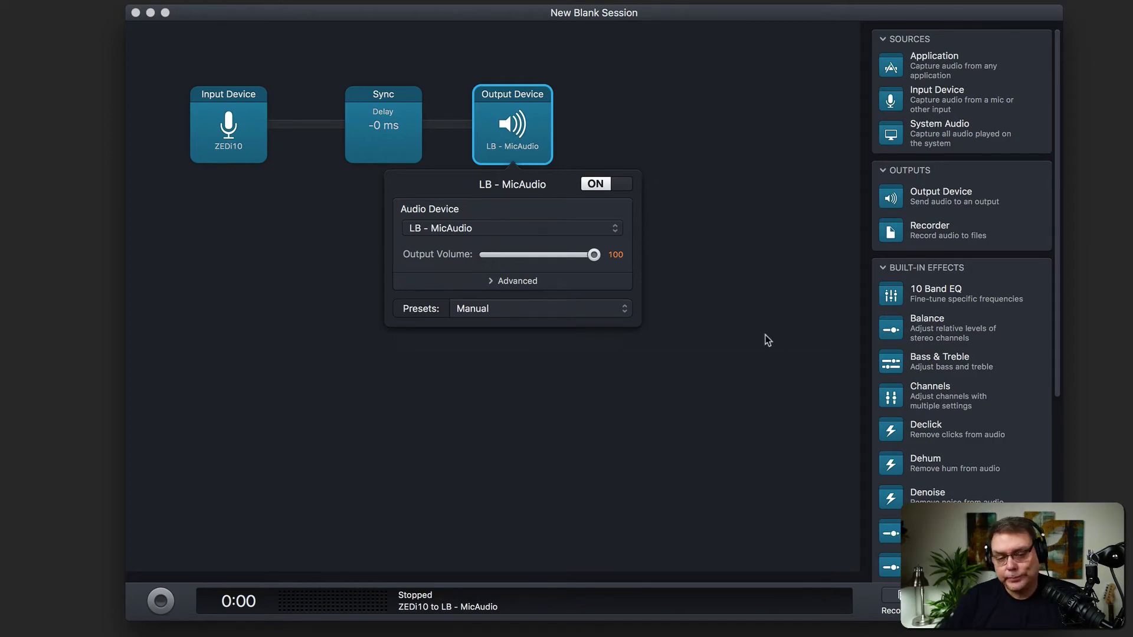
{"action": "left_click", "coordinate": [720, 171]}
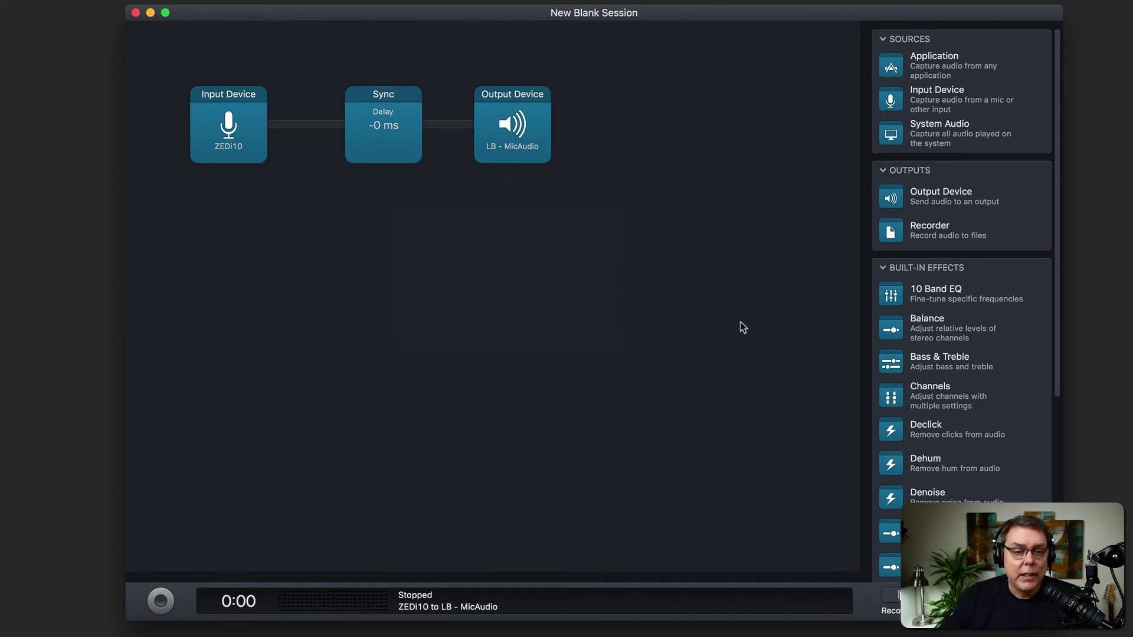
- Set the Sync effect's Audio Delay to -140 ms
{"action": "left_click", "coordinate": [388, 127]}
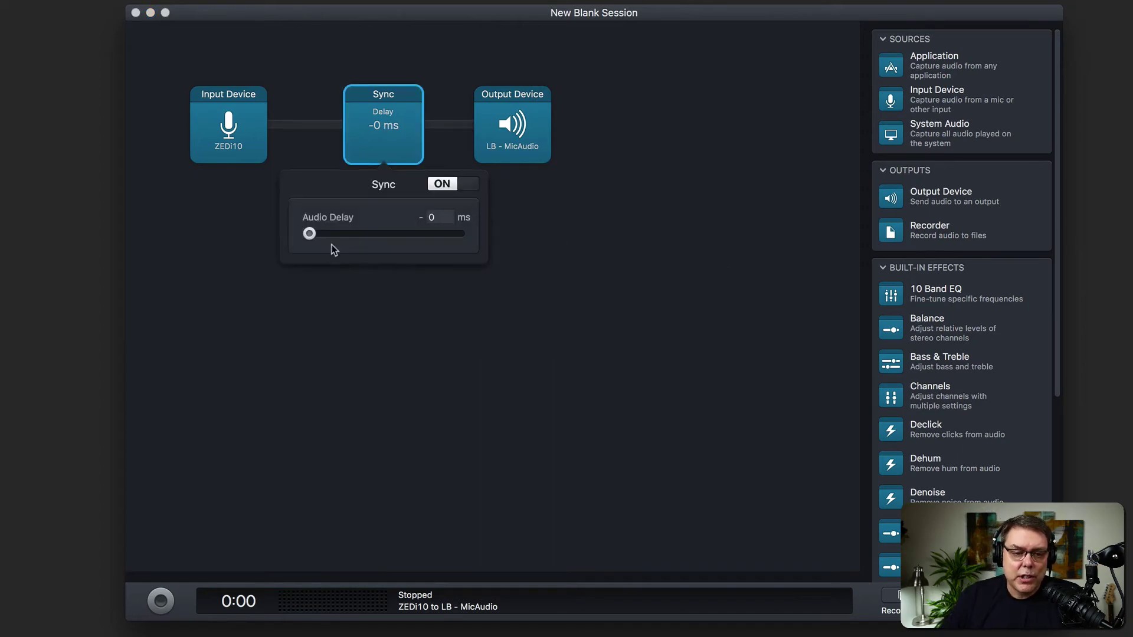
{"action": "mouse_move", "coordinate": [309, 233]}
{"action": "left_mouse_down"}
{"action": "mouse_move", "coordinate": [397, 236]}
{"action": "mouse_move", "coordinate": [327, 236]}
{"action": "left_mouse_up"}
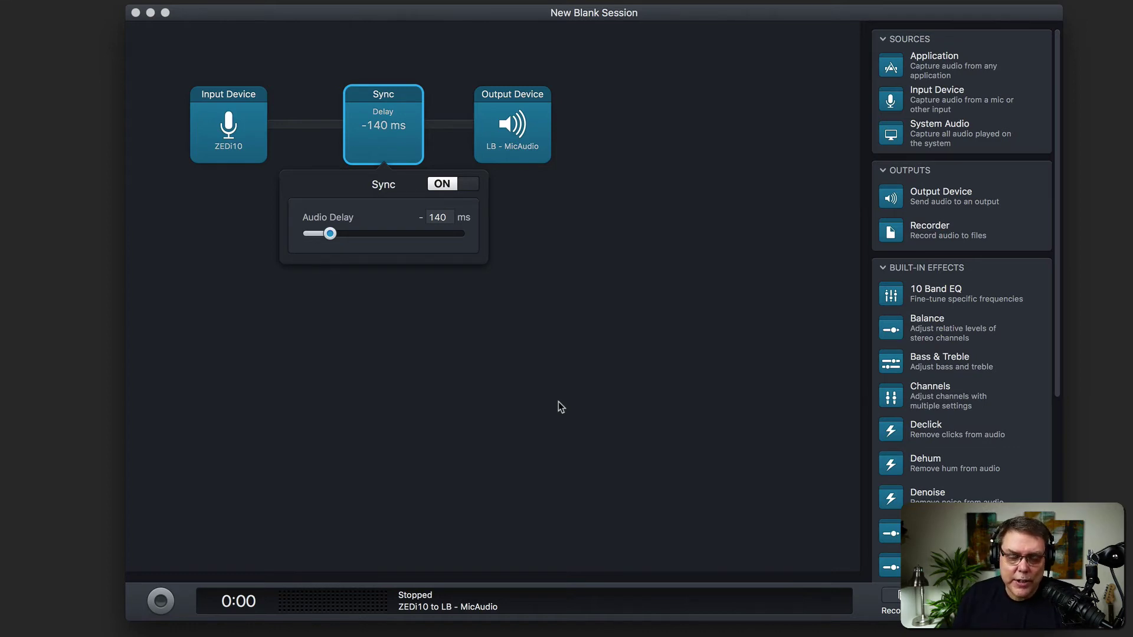
{"action": "left_click", "coordinate": [643, 316]}
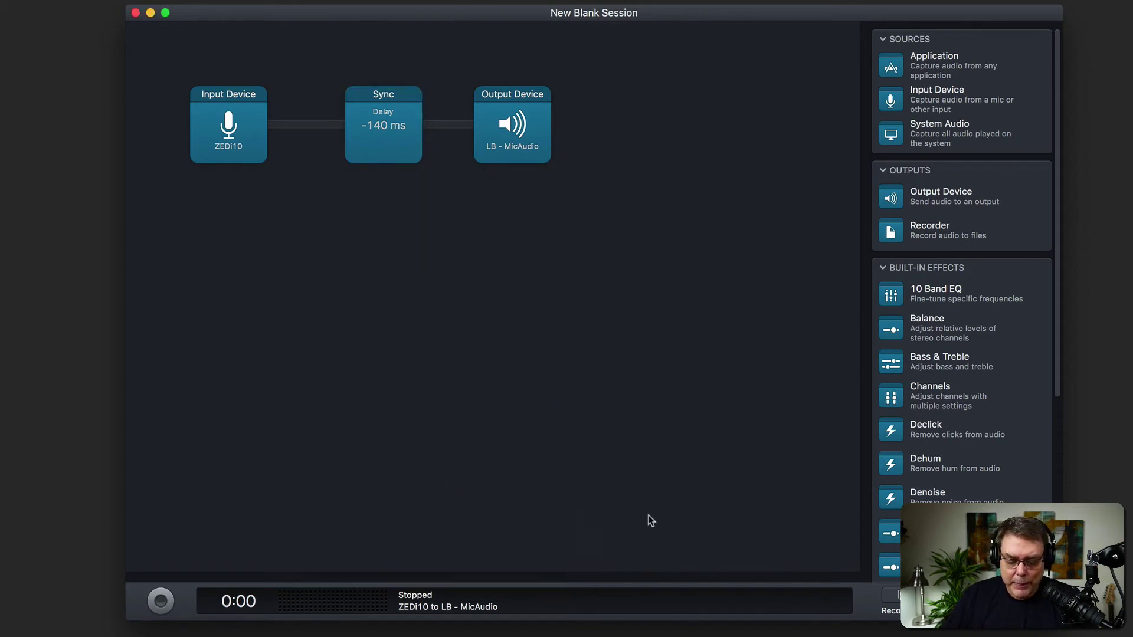
- Launch Zoom through Spotlight search
{"action": "key", "text": "super+space"}
{"action": "type", "text": "zoom"}
{"action": "key", "text": "Return"}
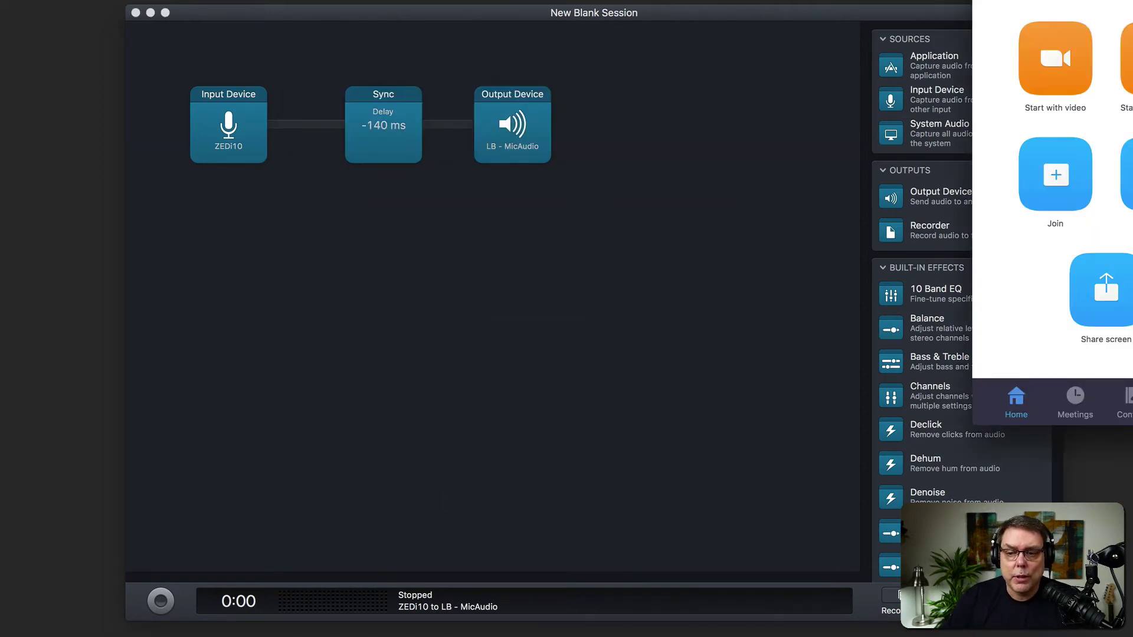
- In Zoom's Audio settings, keep LB - MicAudio as the microphone and close the Zoom home window
{"action": "left_click_drag", "start_coordinate": [467, 177], "coordinate": [599, 76]}
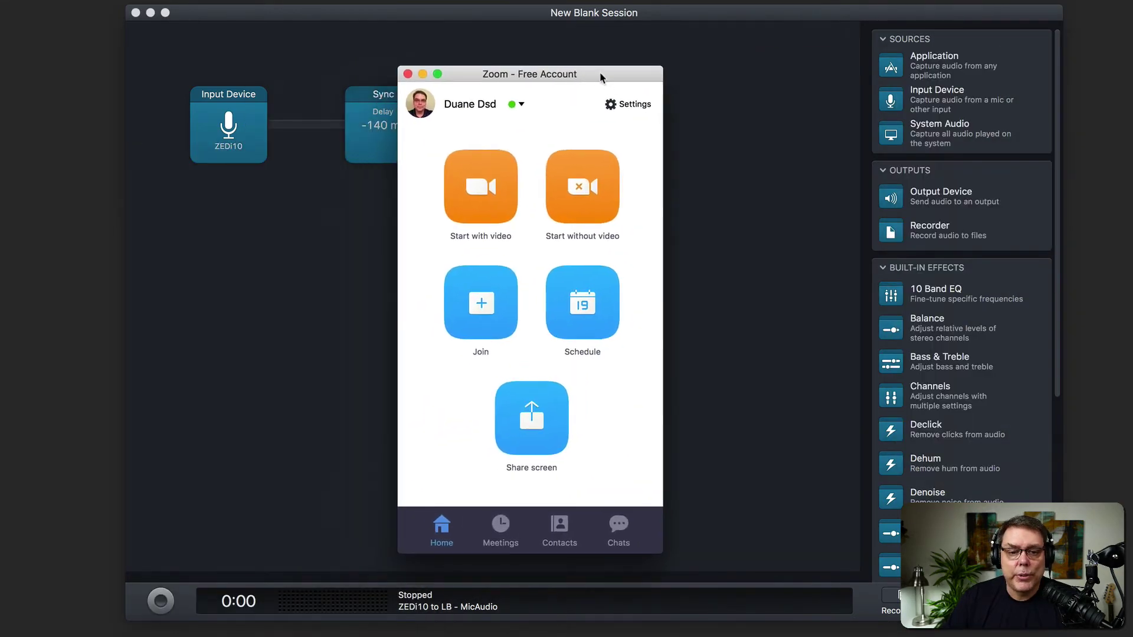
{"action": "left_click", "coordinate": [642, 106]}
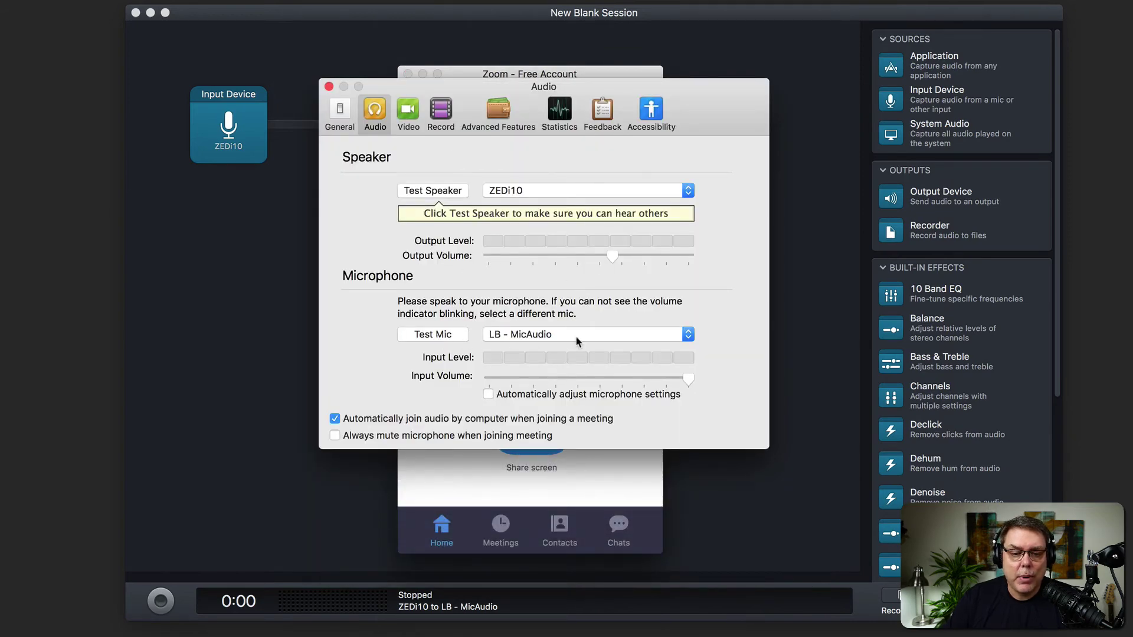
{"action": "left_click", "coordinate": [594, 335]}
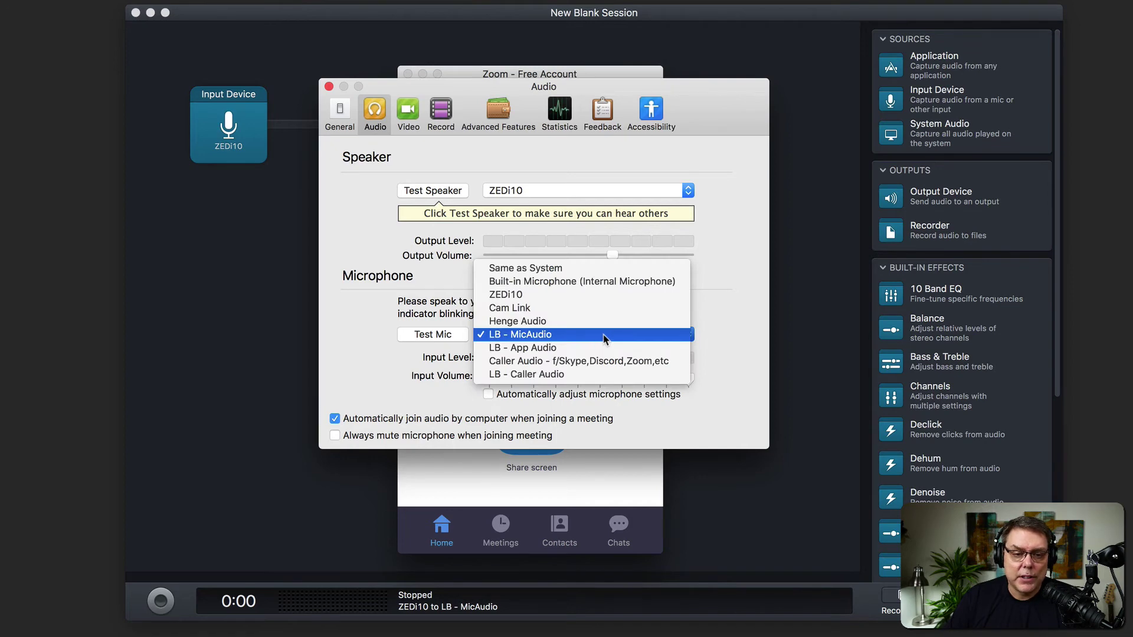
{"action": "left_click", "coordinate": [344, 348]}
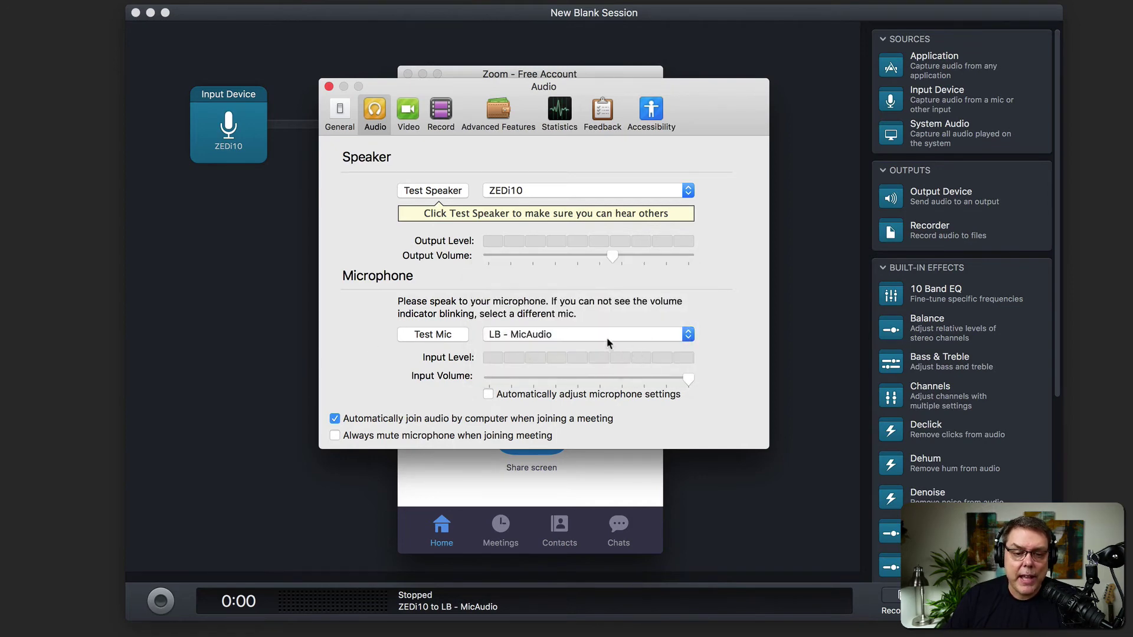
{"action": "left_click_drag", "start_coordinate": [460, 88], "coordinate": [885, 74]}
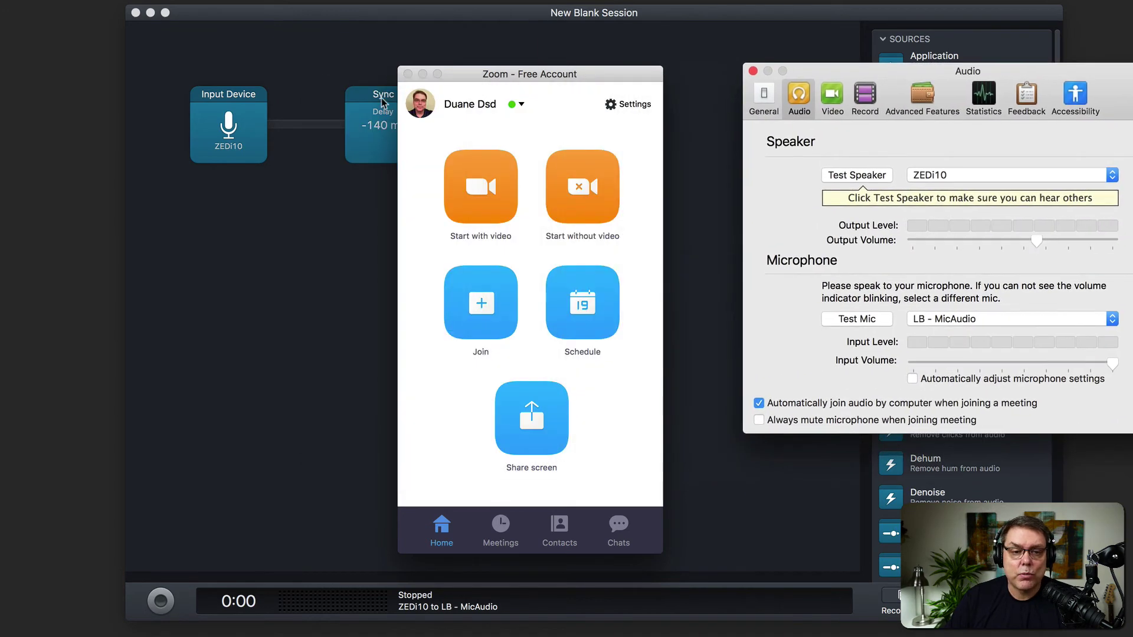
{"action": "left_click", "coordinate": [407, 74]}
{"action": "left_click_drag", "start_coordinate": [994, 76], "coordinate": [840, 62]}
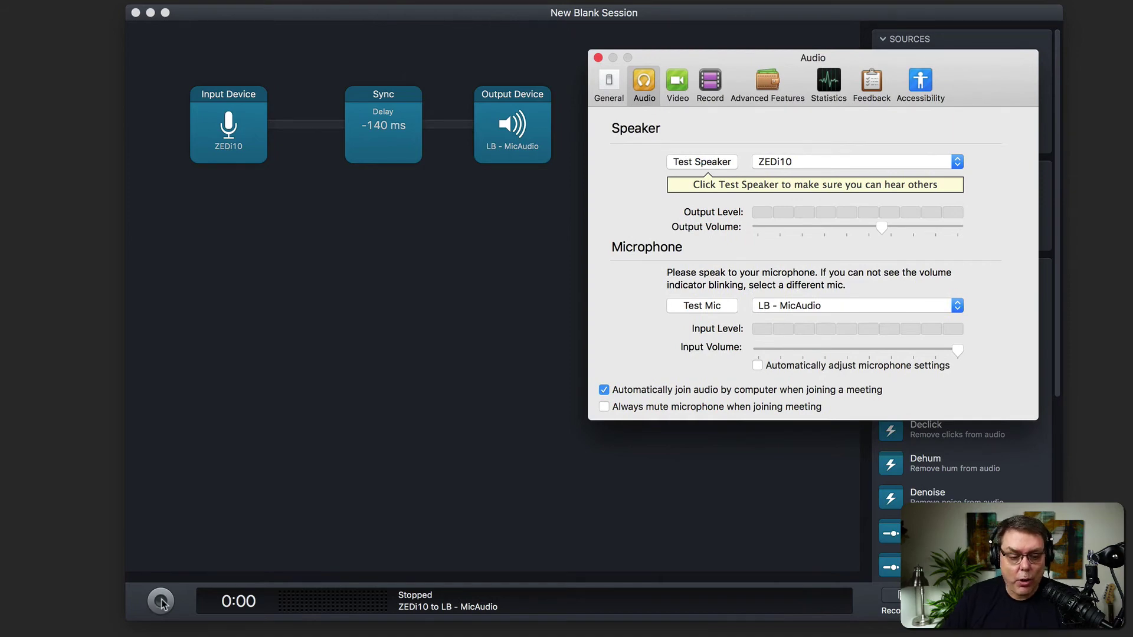
- Run the ZEDi10-to-LB - MicAudio session while checking Zoom's input meter, then stop and close it
{"action": "left_click", "coordinate": [192, 528]}
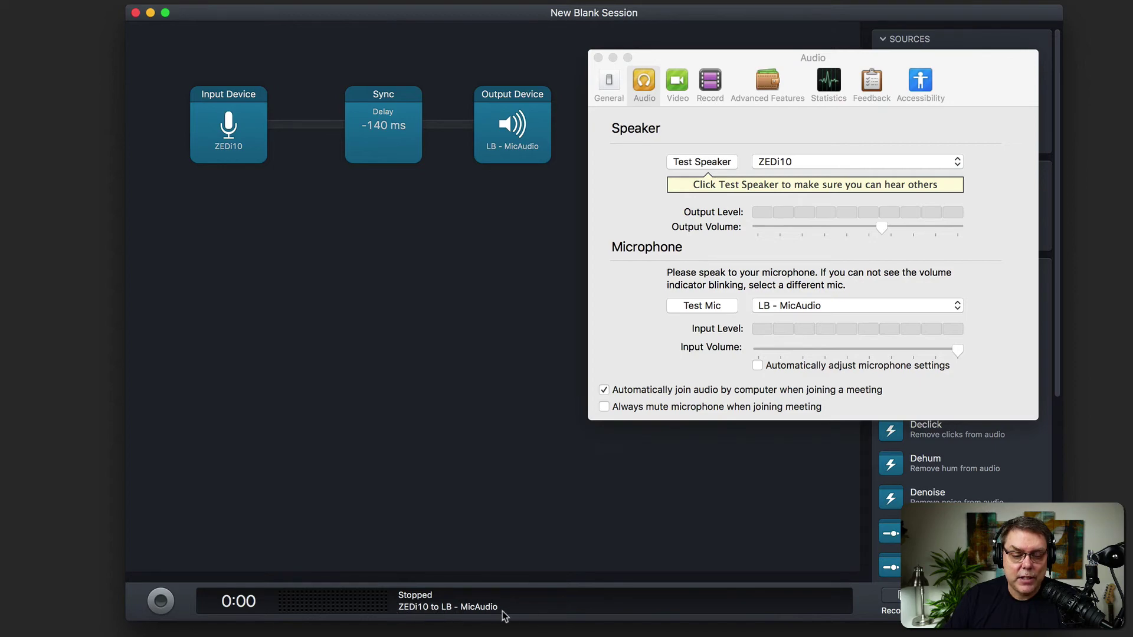
{"action": "left_click", "coordinate": [161, 602]}
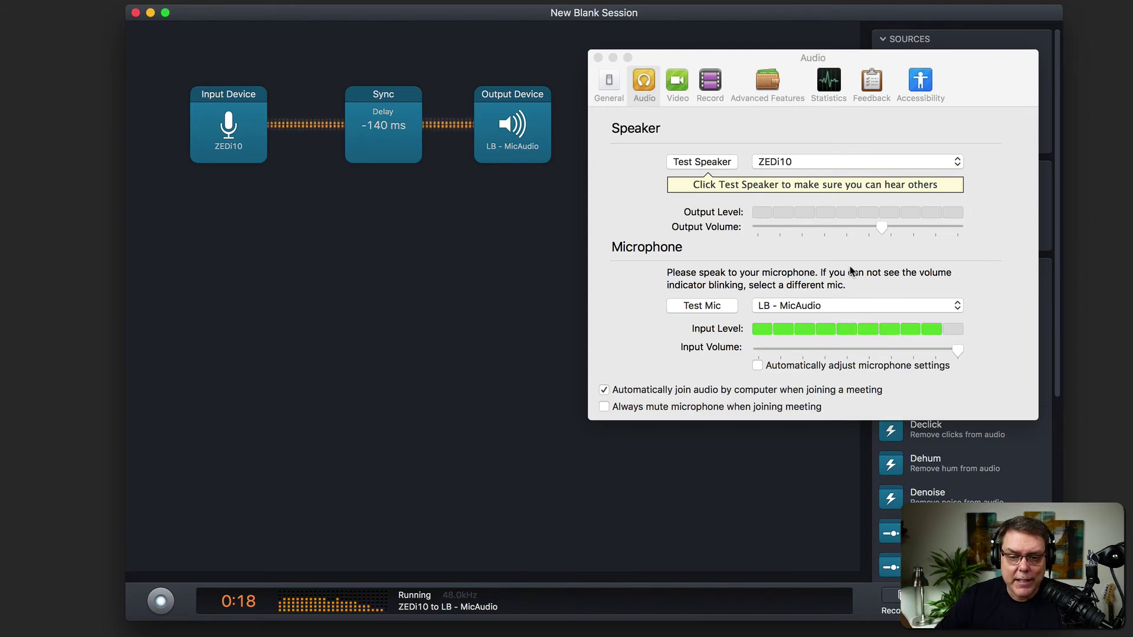
{"action": "left_click", "coordinate": [598, 57]}
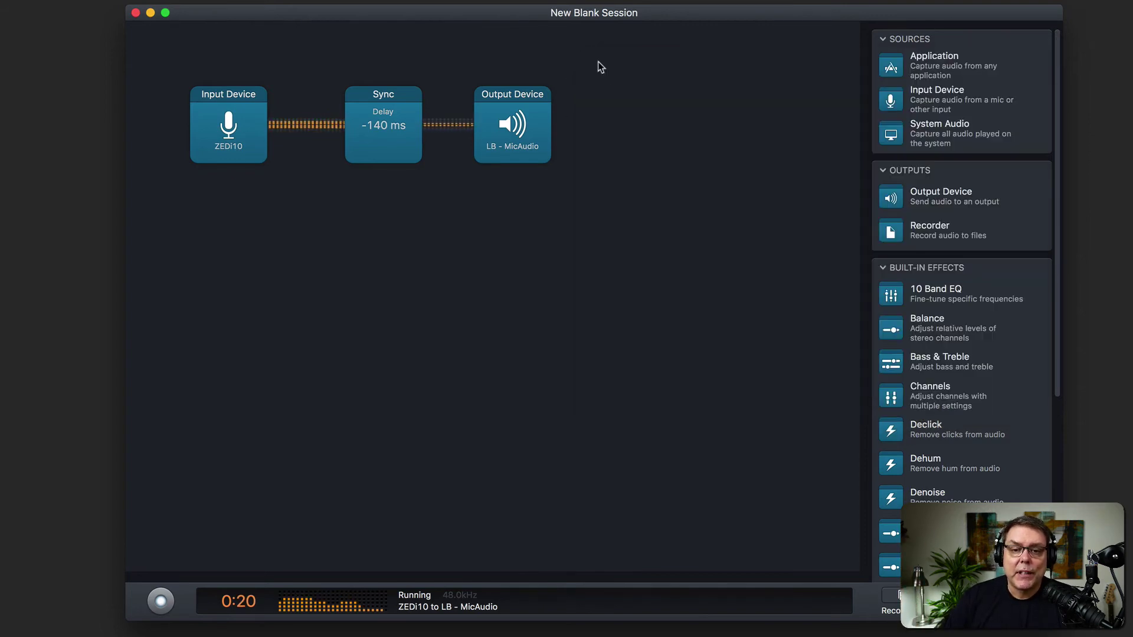
{"action": "left_click", "coordinate": [161, 600]}
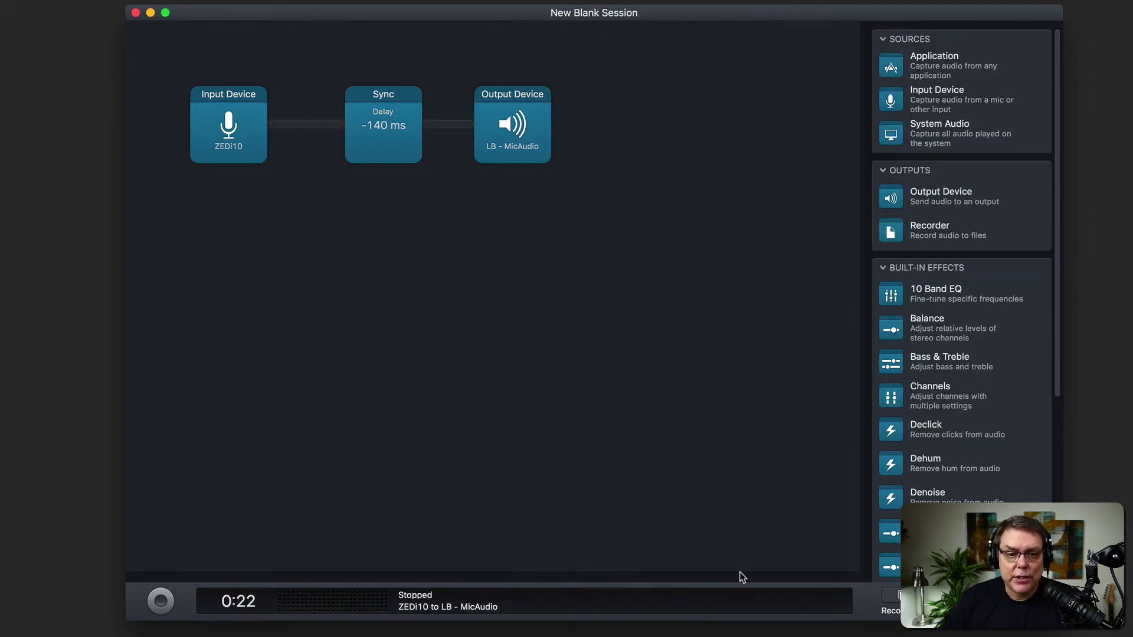
{"action": "left_click", "coordinate": [136, 12]}
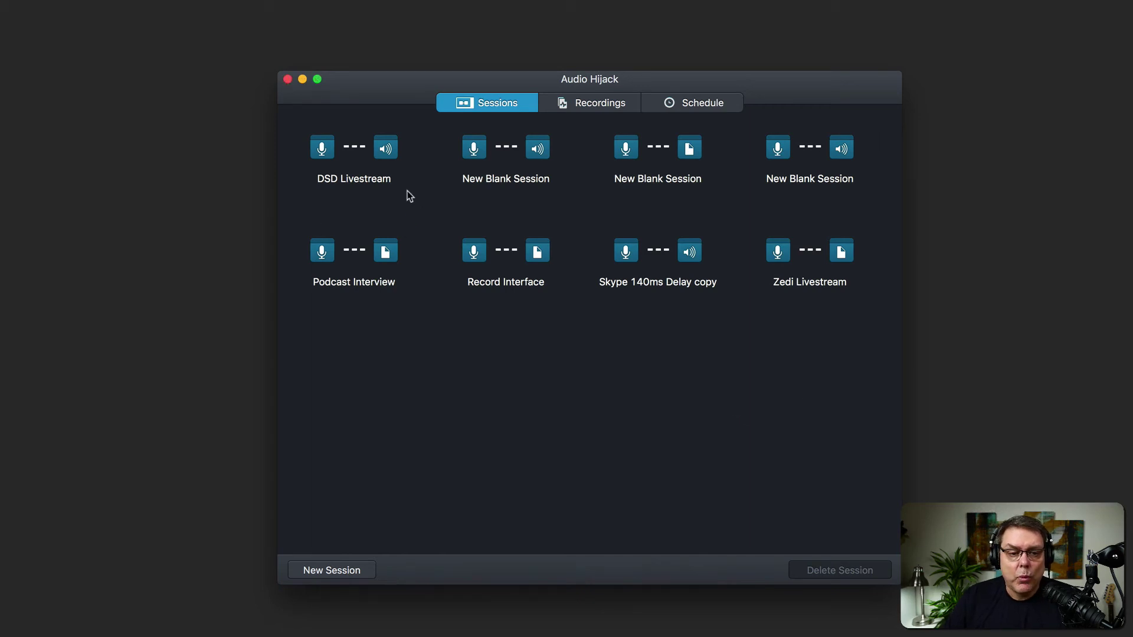
- Open DSD Livestream from the Sessions list, move its window aside, and enable the greyed -140 ms Sync block
{"action": "left_click", "coordinate": [384, 151]}
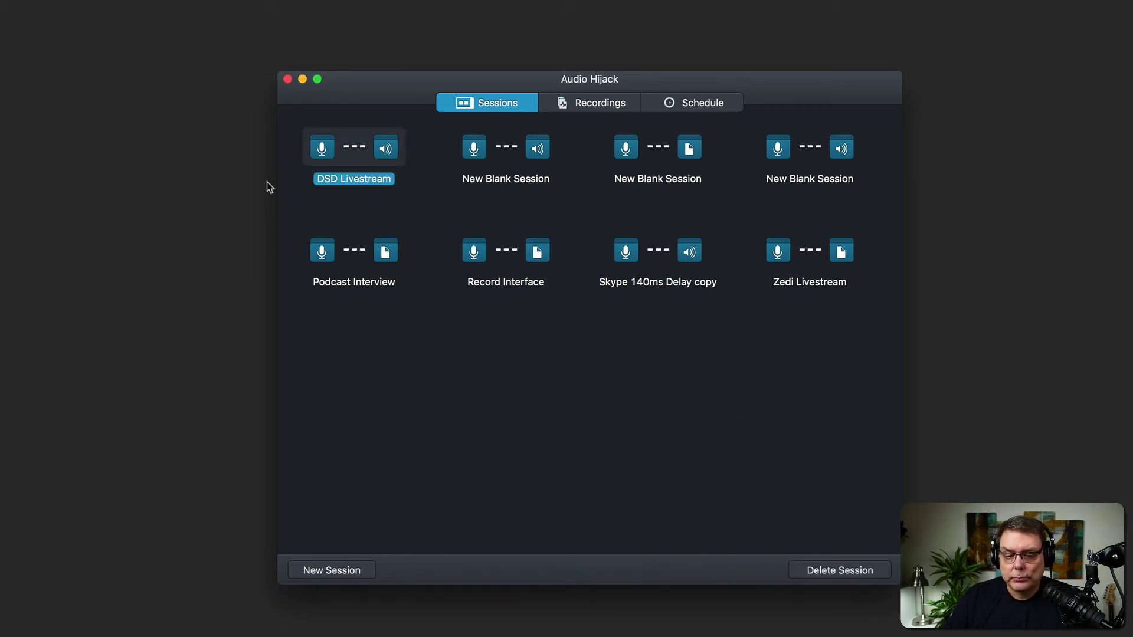
{"action": "double_click", "coordinate": [322, 152]}
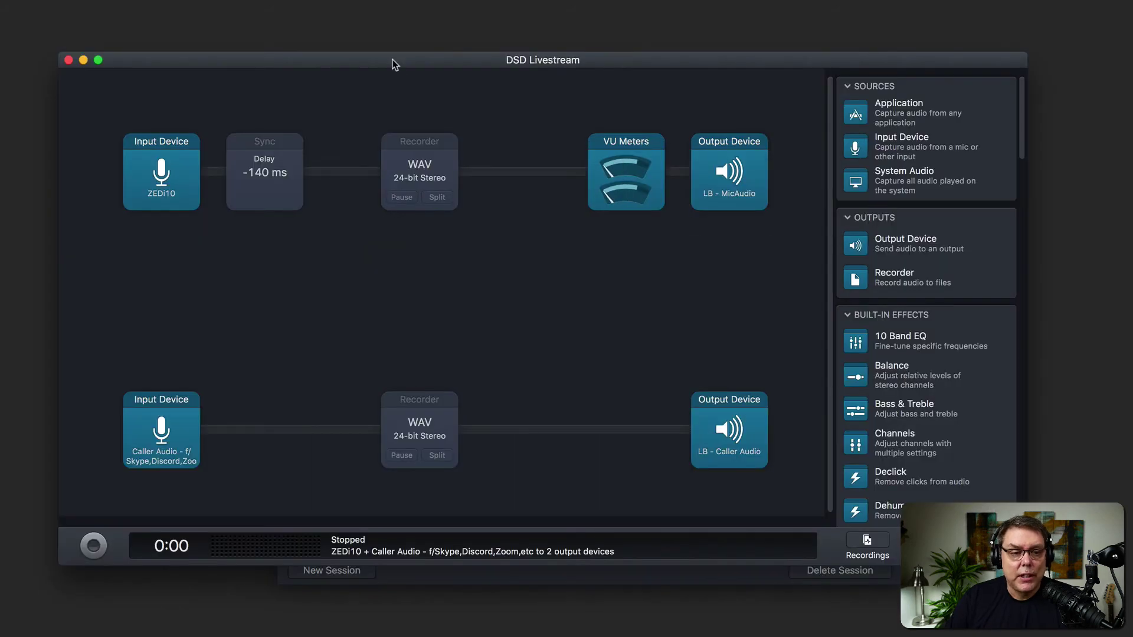
{"action": "left_click_drag", "start_coordinate": [395, 64], "coordinate": [477, 58]}
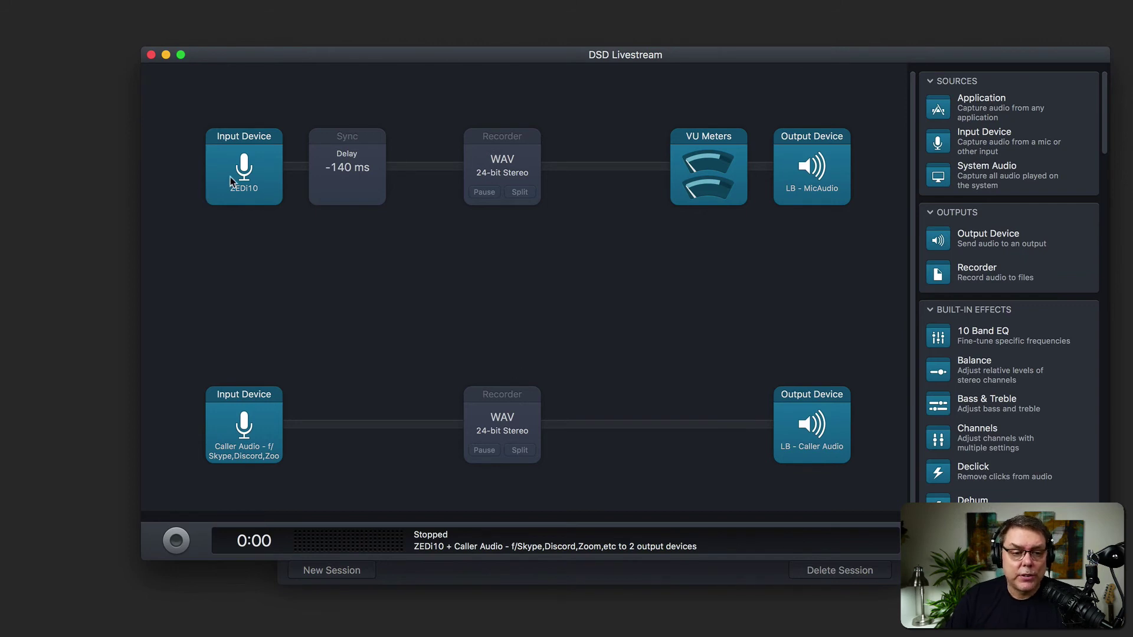
{"action": "right_click", "coordinate": [352, 152]}
{"action": "left_click", "coordinate": [381, 157]}
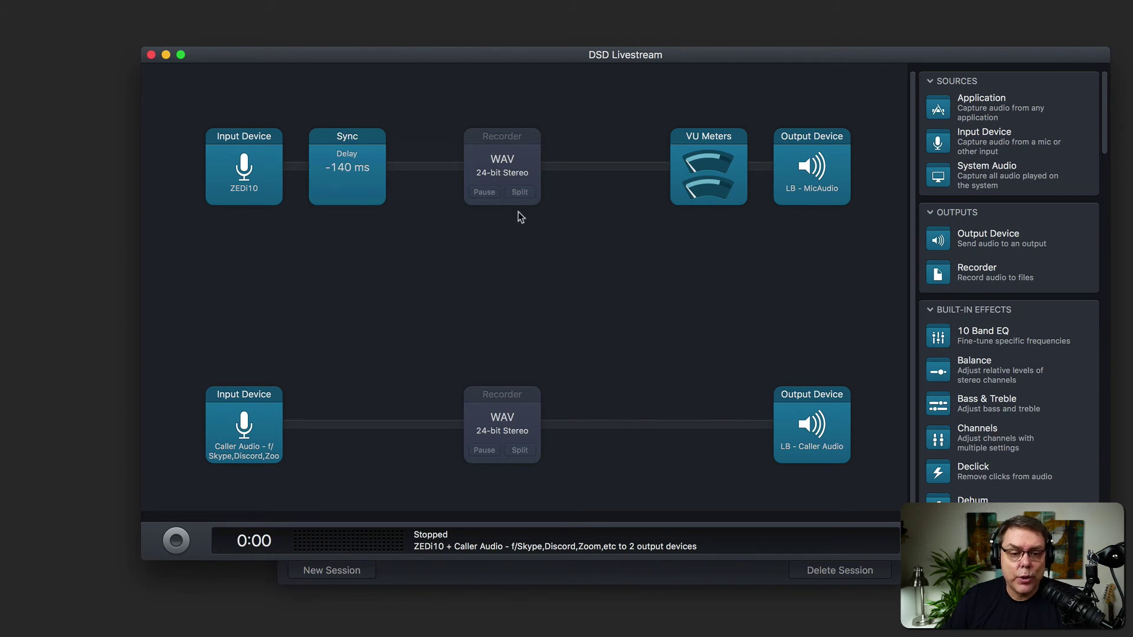
{"action": "left_click", "coordinate": [506, 167]}
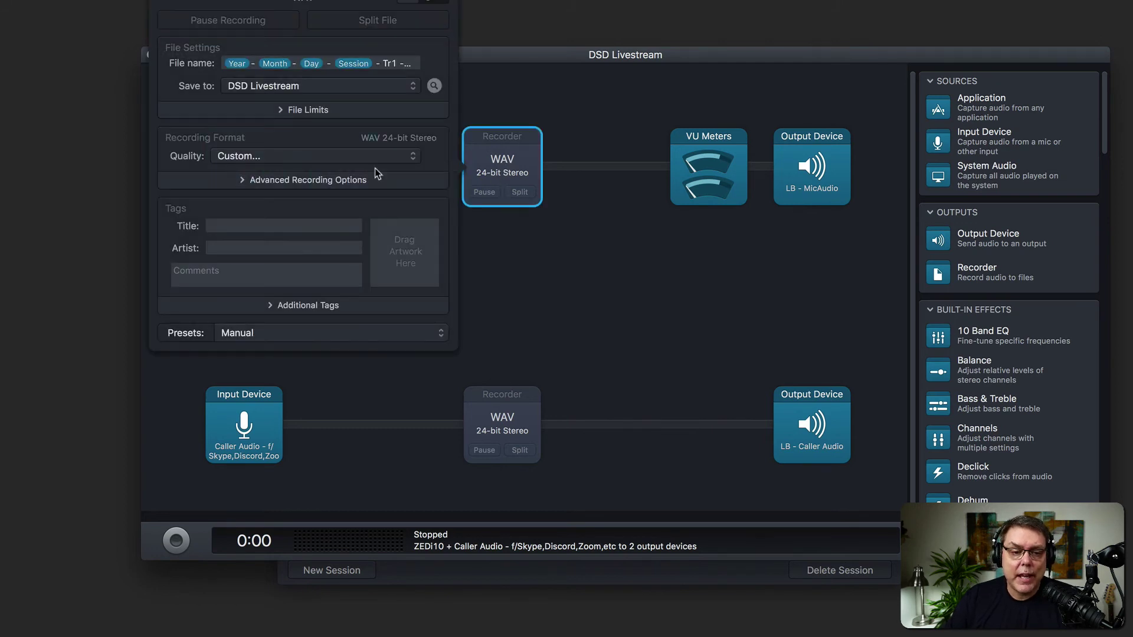
{"action": "left_click", "coordinate": [302, 182]}
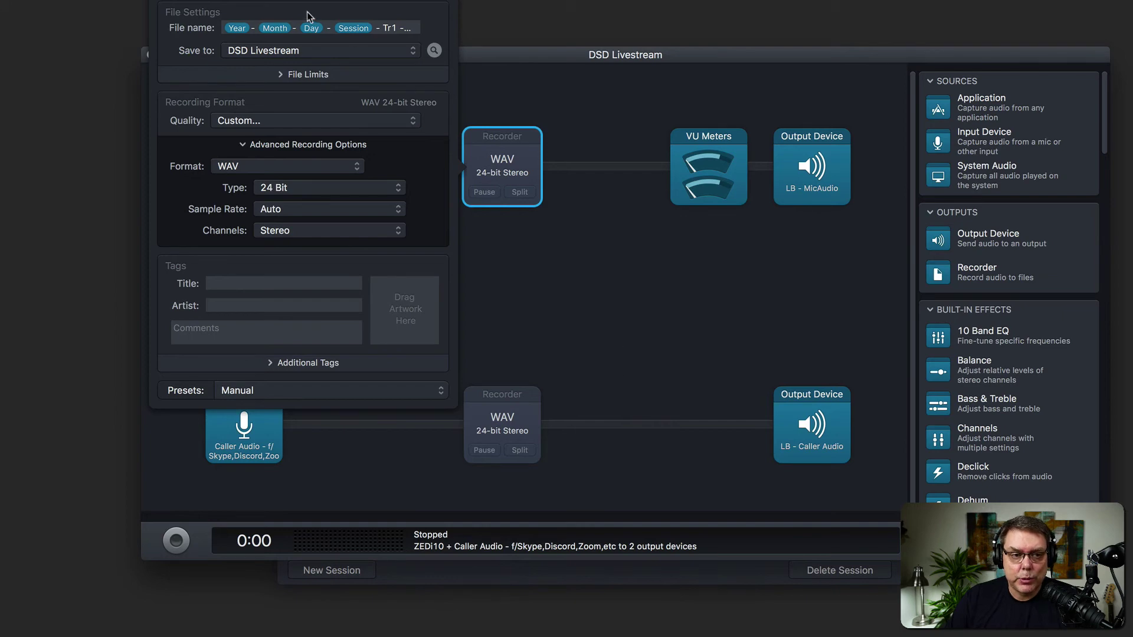
{"action": "left_click", "coordinate": [482, 153]}
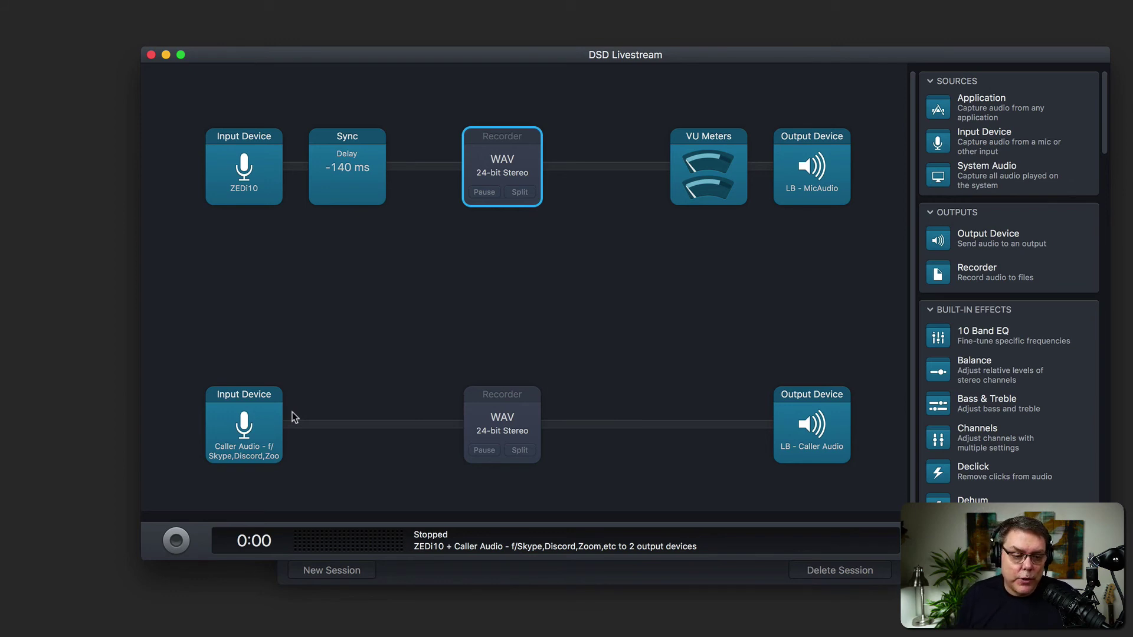
- Close the DSD Livestream window and view Loopback's Caller Audio and LB - App Audio device settings
{"action": "left_click", "coordinate": [167, 56]}
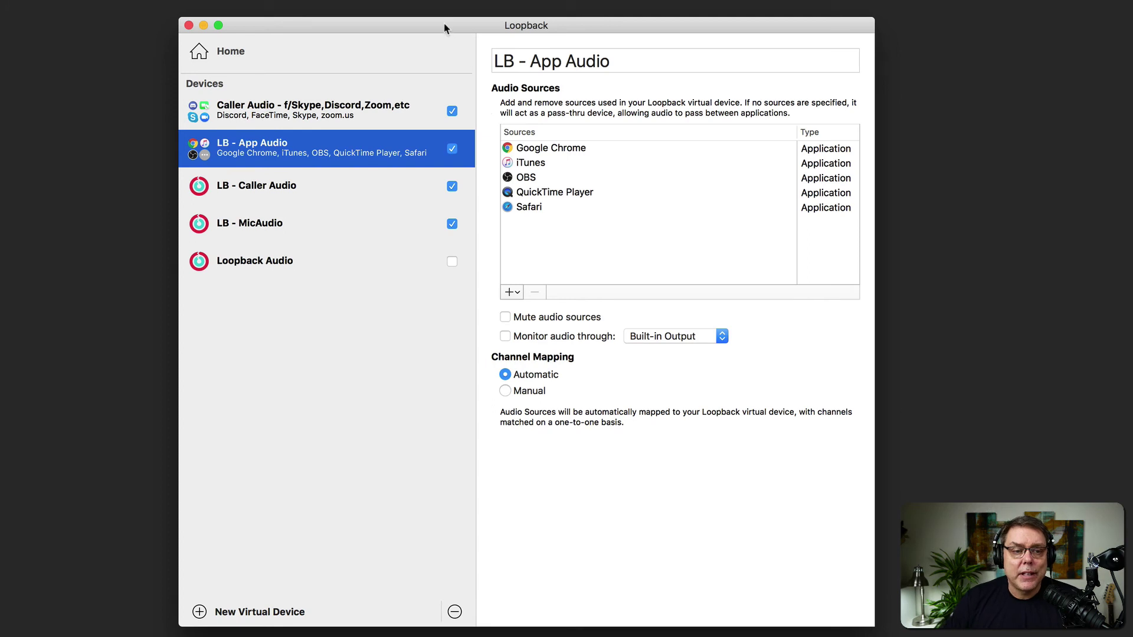
{"action": "left_click_drag", "start_coordinate": [444, 28], "coordinate": [456, 26]}
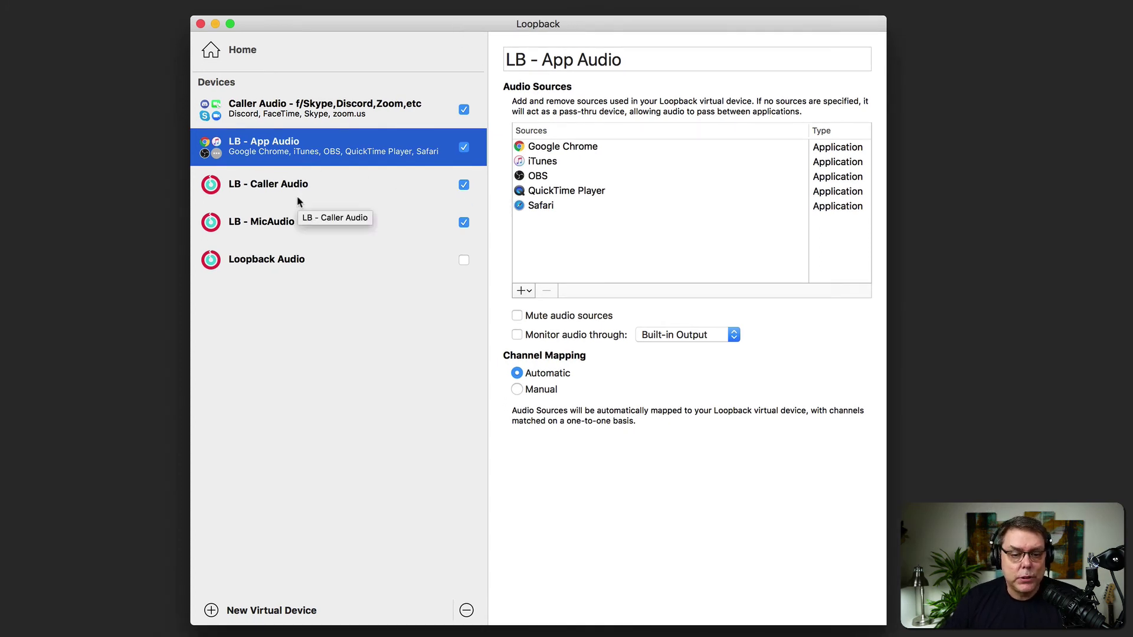
{"action": "left_click", "coordinate": [285, 116]}
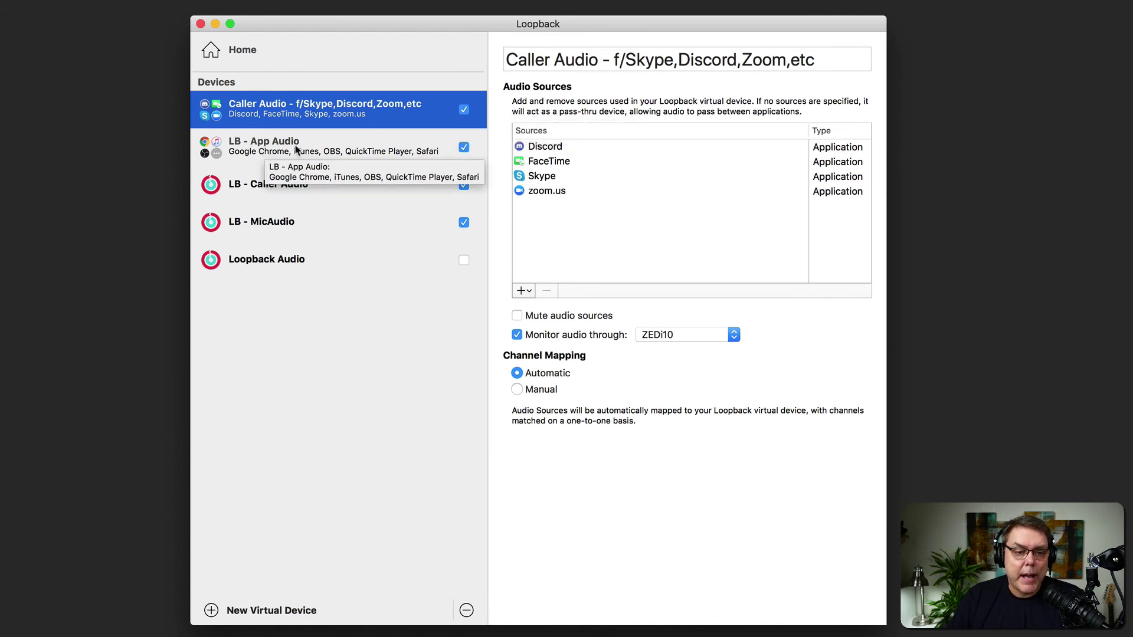
{"action": "left_click", "coordinate": [313, 148]}
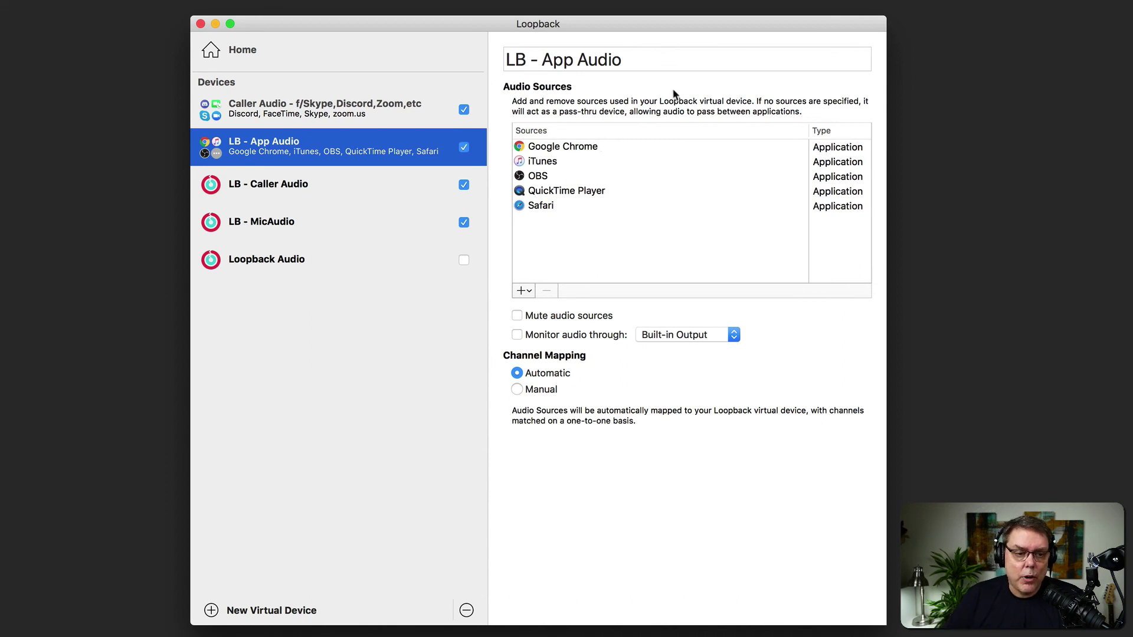
- Switch between LB - Caller Audio and LB - MicAudio, ending on MicAudio's source-less, muted settings
{"action": "left_click", "coordinate": [295, 191]}
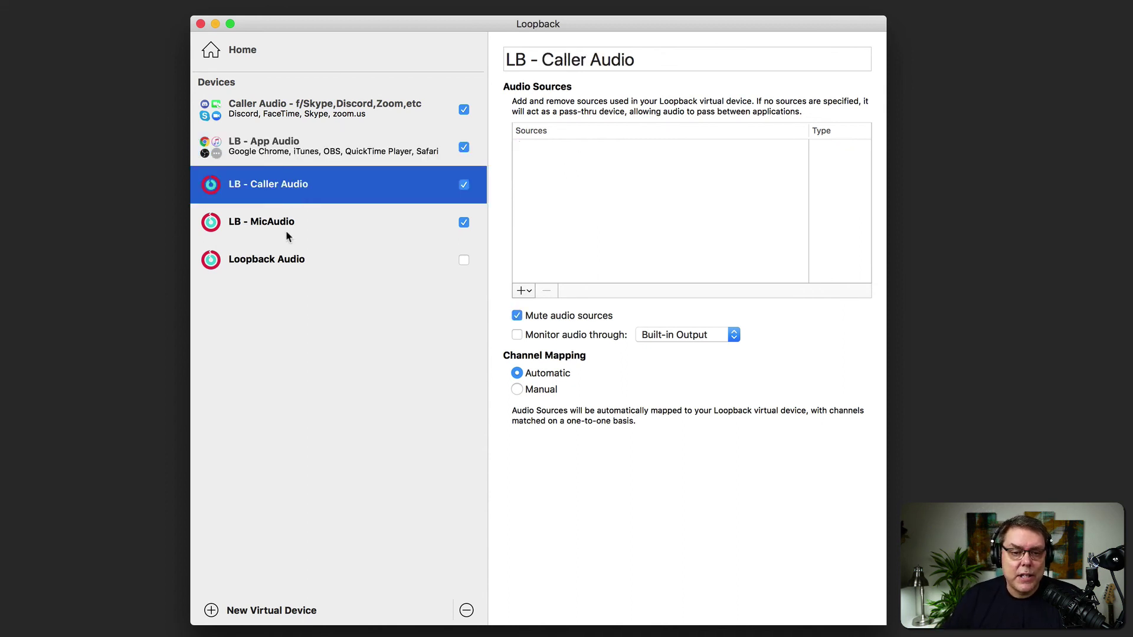
{"action": "left_click", "coordinate": [286, 230]}
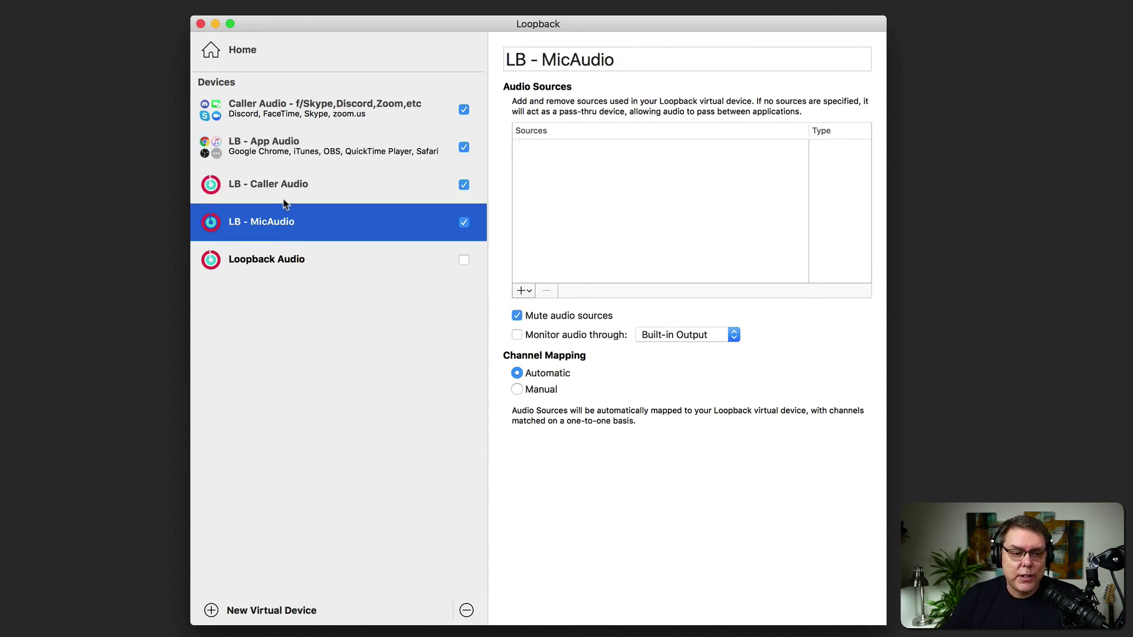
{"action": "left_click", "coordinate": [285, 191]}
{"action": "left_click", "coordinate": [290, 229]}
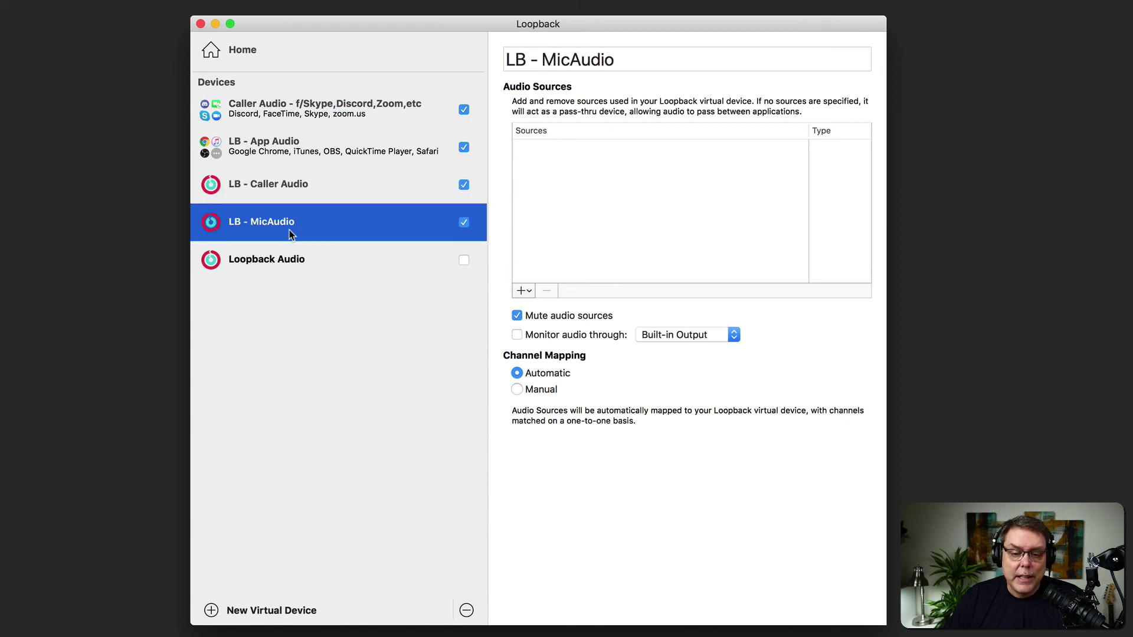